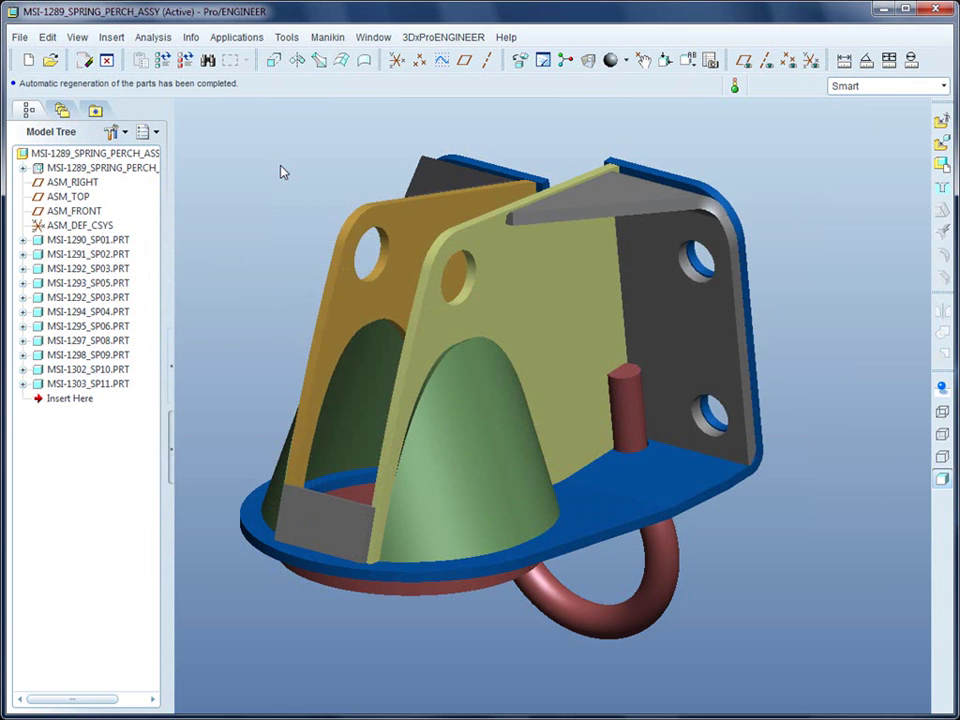
- Select the components MSI-1290_SP01, the second MSI-1292_SP03 and MSI-1297_SP08 one at a time
{"action": "left_click", "coordinate": [92, 243]}
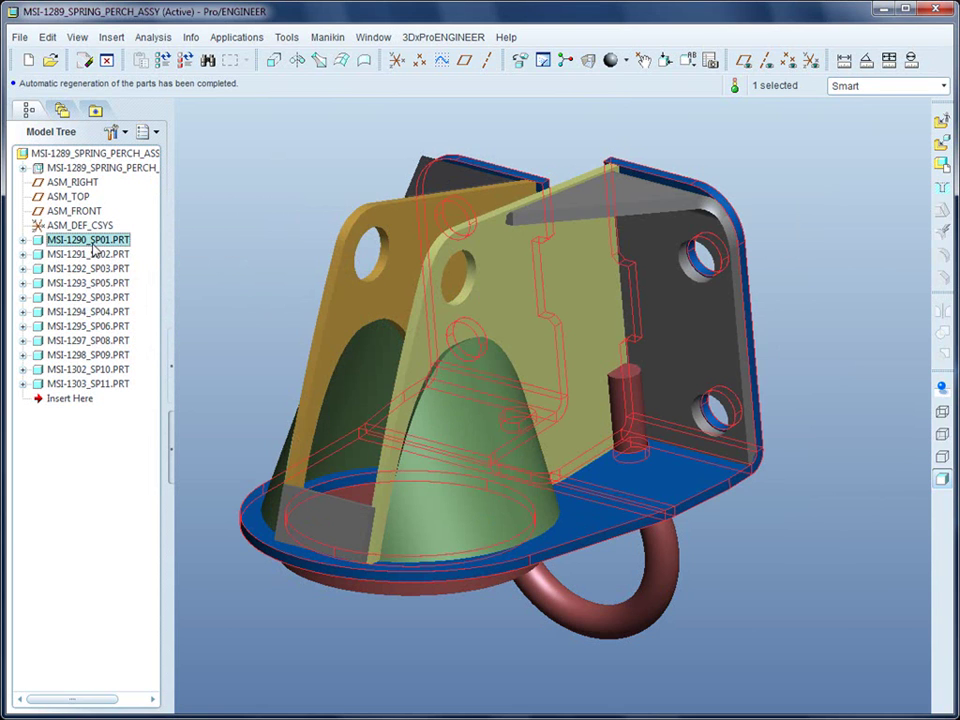
{"action": "left_click", "coordinate": [86, 298]}
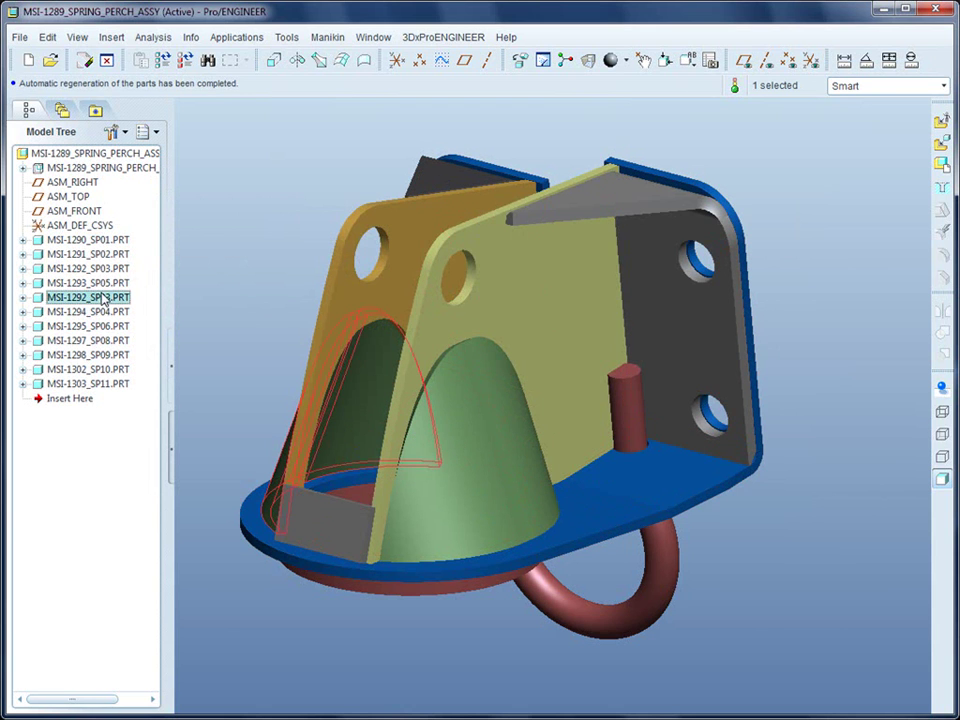
{"action": "left_click", "coordinate": [102, 341]}
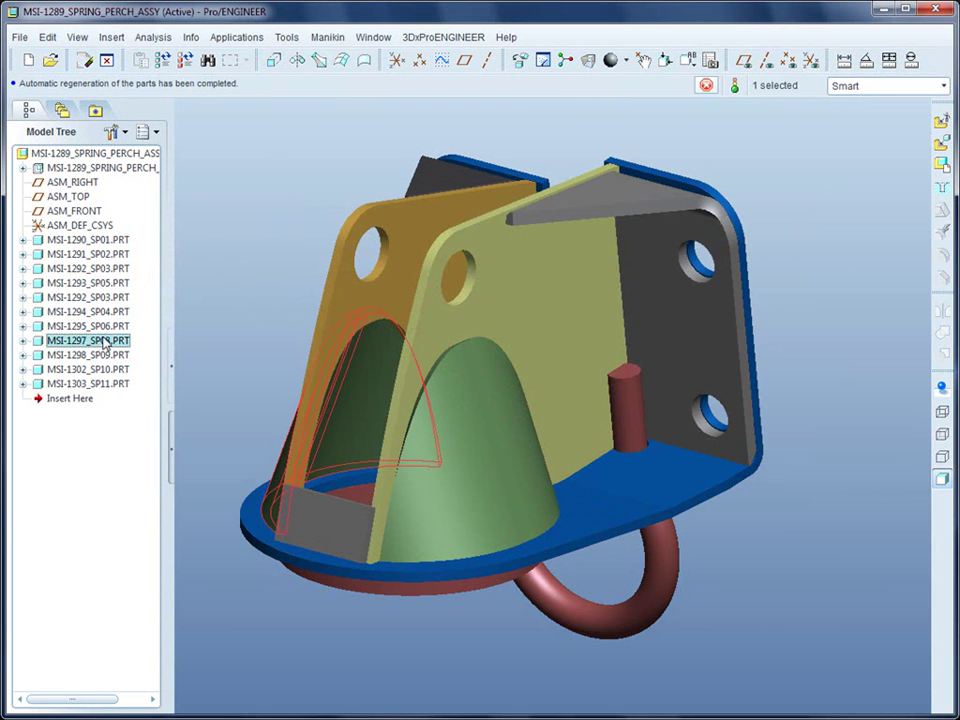
- Select MSI-1291_SP02, the second MSI-1292_SP03, MSI-1297_SP08 and MSI-1298_SP09 together
{"action": "left_click", "coordinate": [88, 256]}
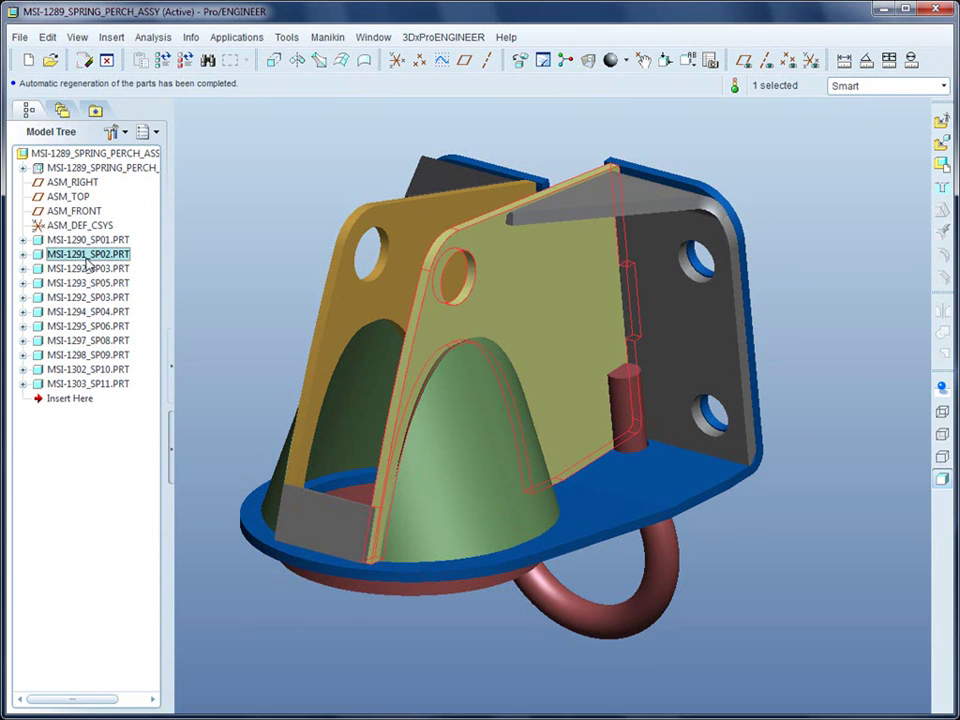
{"action": "left_click", "coordinate": [90, 297], "text": "ctrl"}
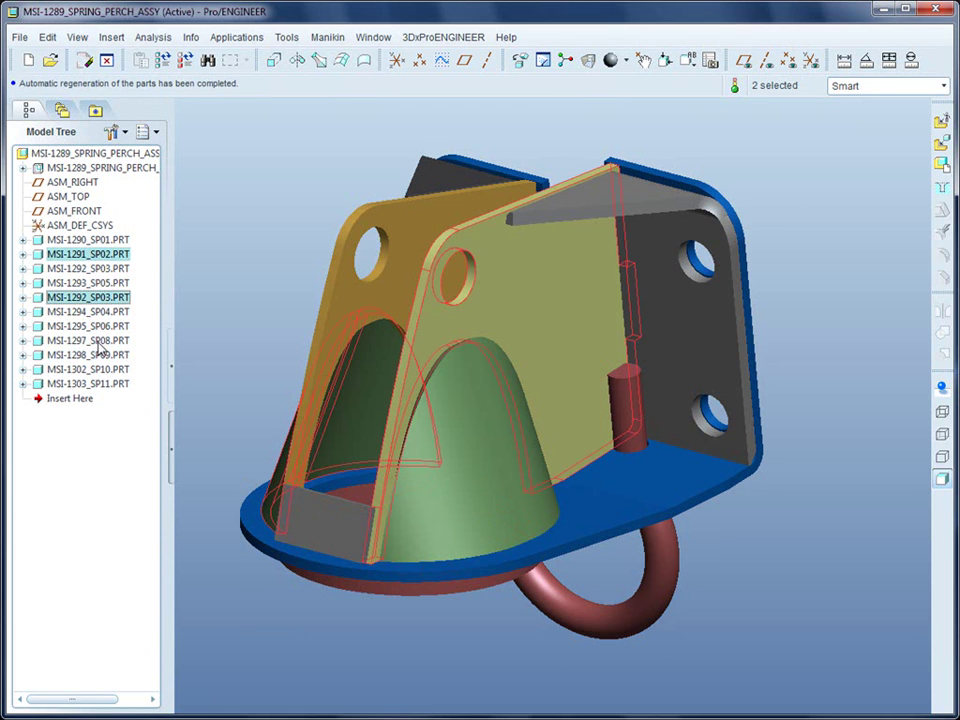
{"action": "left_click", "coordinate": [100, 341], "text": "ctrl"}
{"action": "left_click", "coordinate": [103, 356], "text": "ctrl"}
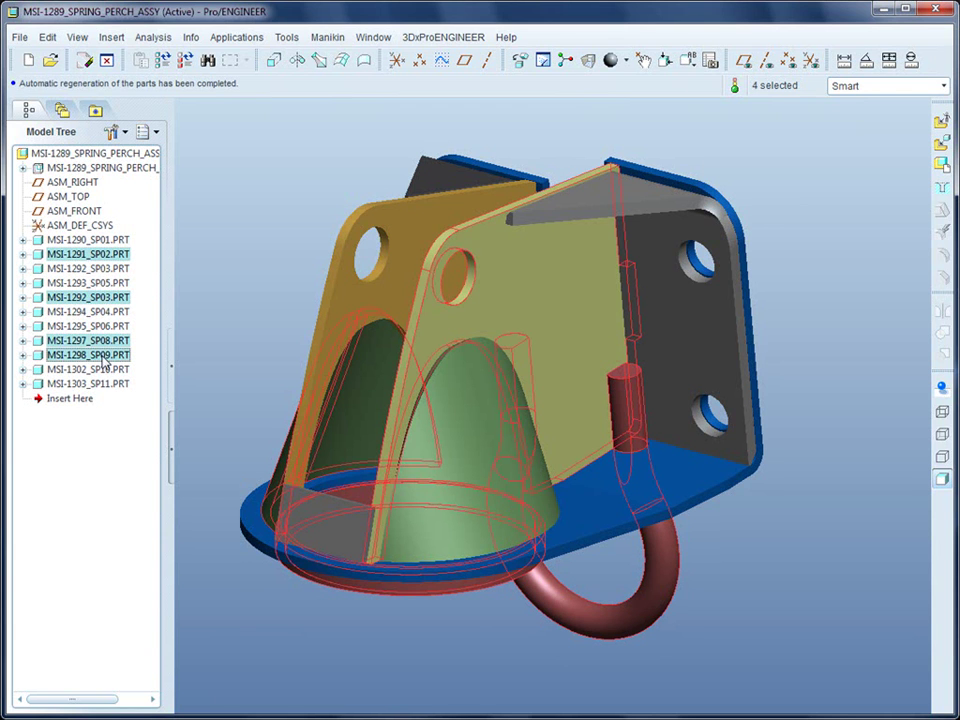
- Select MSI-1303_SP11 alone, and replace it with the combined selection of MSI-1297_SP08, MSI-1295_SP06, the second MSI-1292_SP03 and MSI-1291_SP02
{"action": "left_click", "coordinate": [103, 385]}
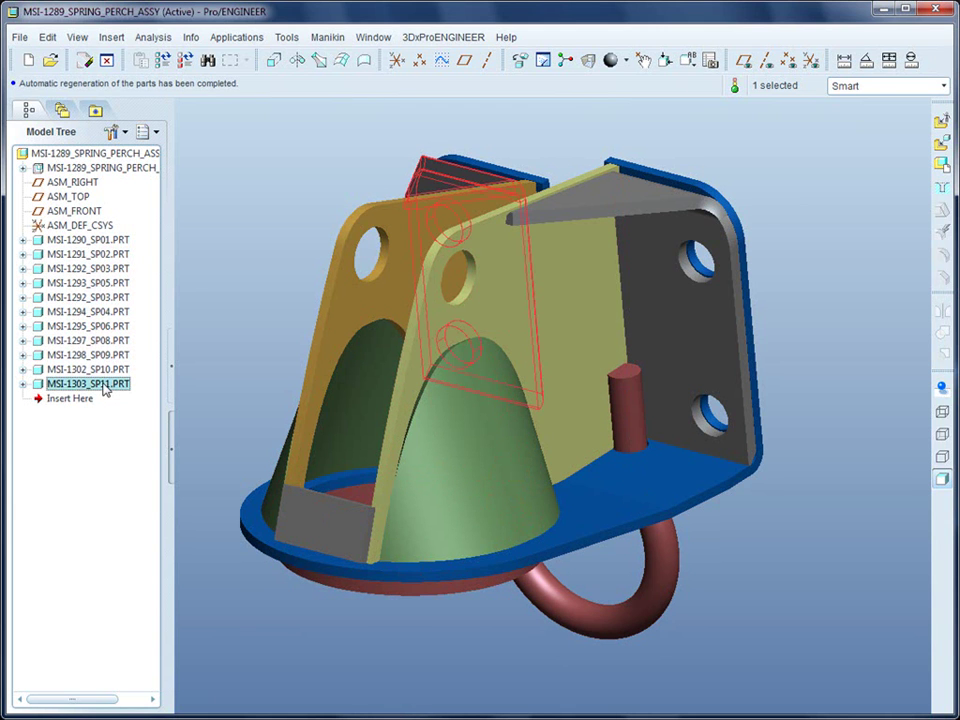
{"action": "left_click", "coordinate": [103, 341]}
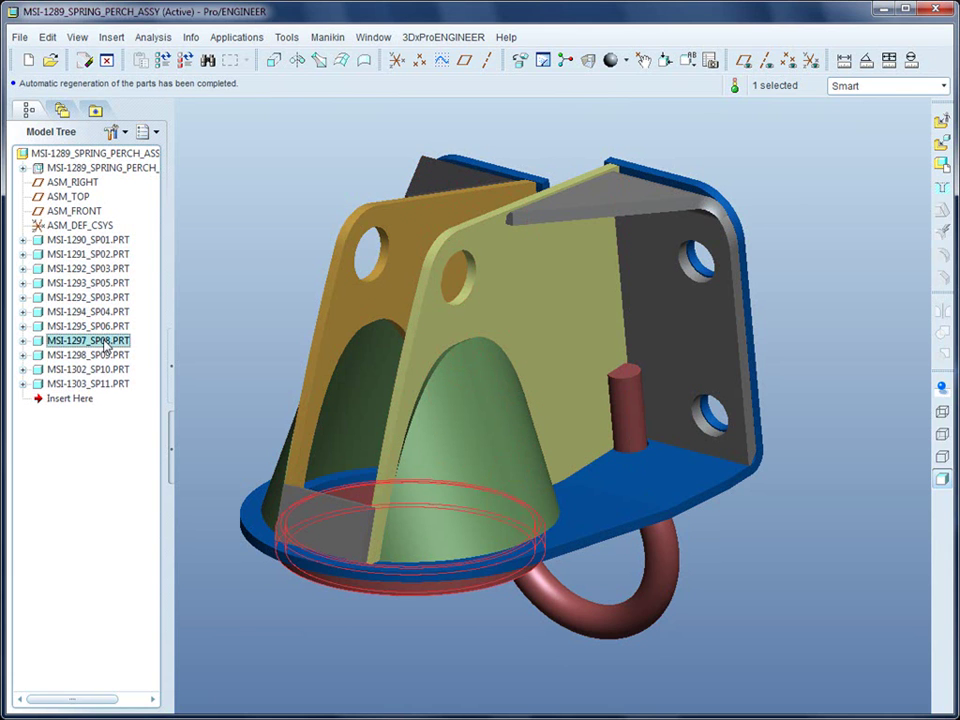
{"action": "left_click", "coordinate": [100, 327], "text": "ctrl"}
{"action": "left_click", "coordinate": [100, 297], "text": "ctrl"}
{"action": "left_click", "coordinate": [119, 256], "text": "ctrl"}
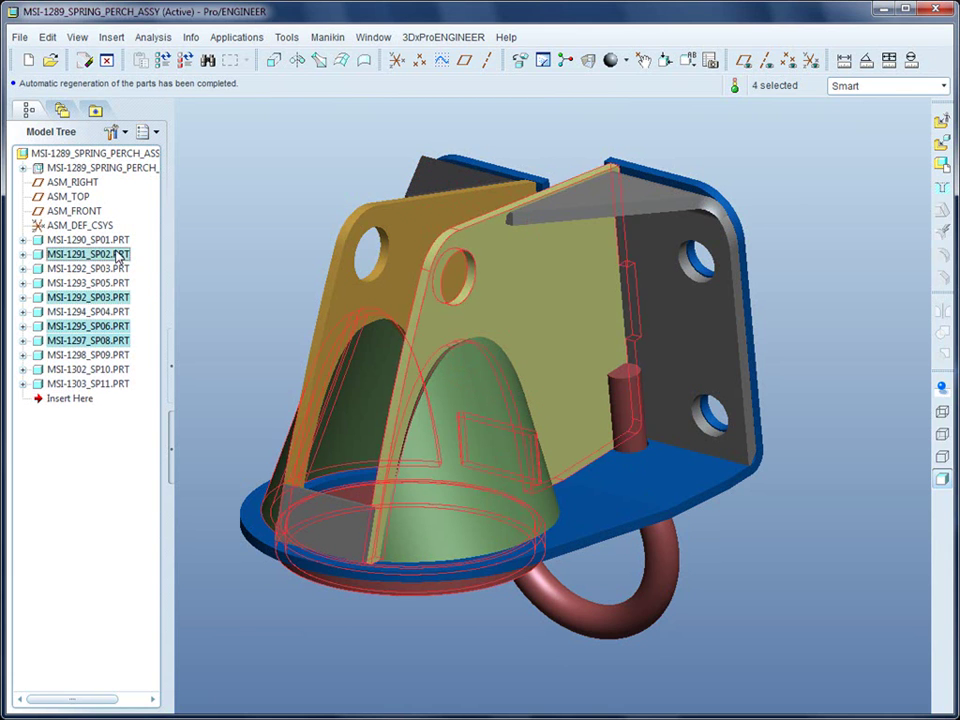
- Select the continuous range of components from MSI-1303_SP11 up to the second MSI-1292_SP03, and clear the selection
{"action": "left_click", "coordinate": [104, 384]}
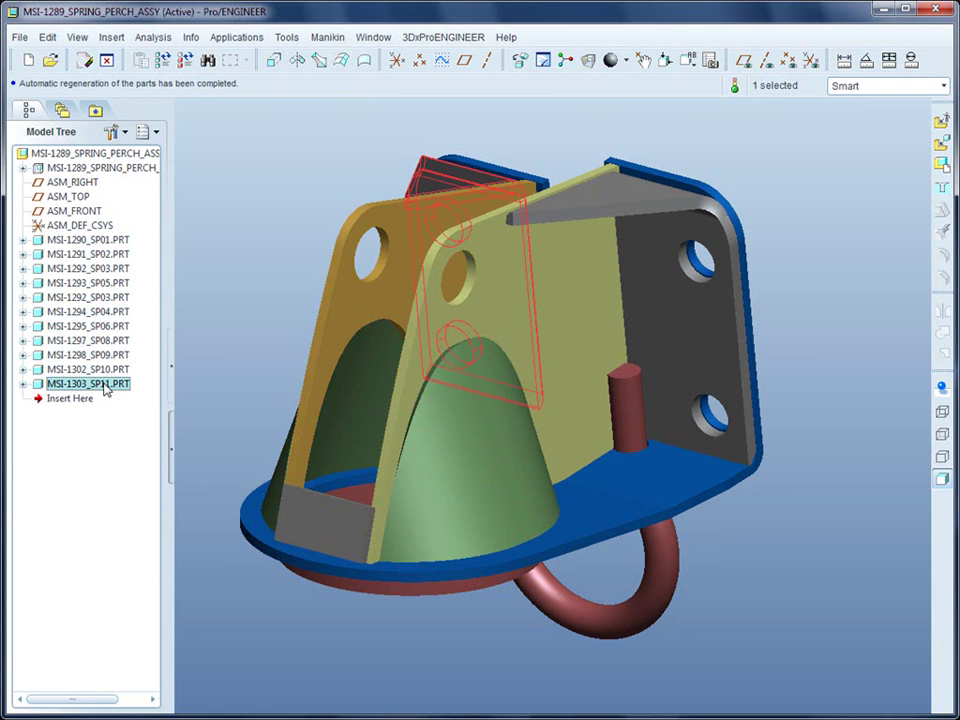
{"action": "left_click", "coordinate": [97, 298], "text": "shift"}
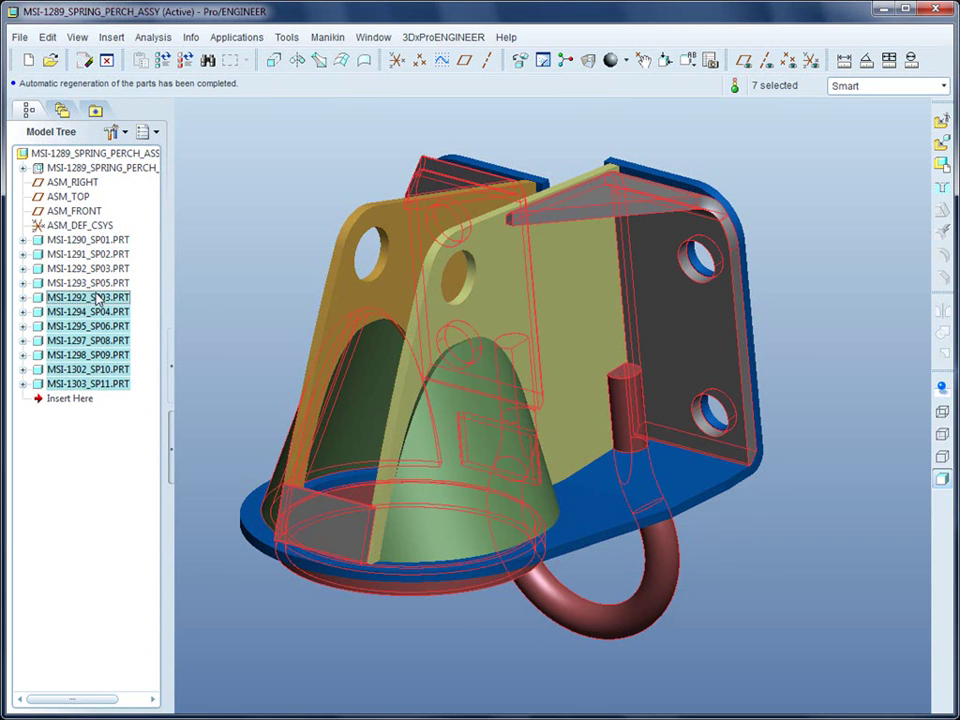
{"action": "left_click", "coordinate": [221, 291]}
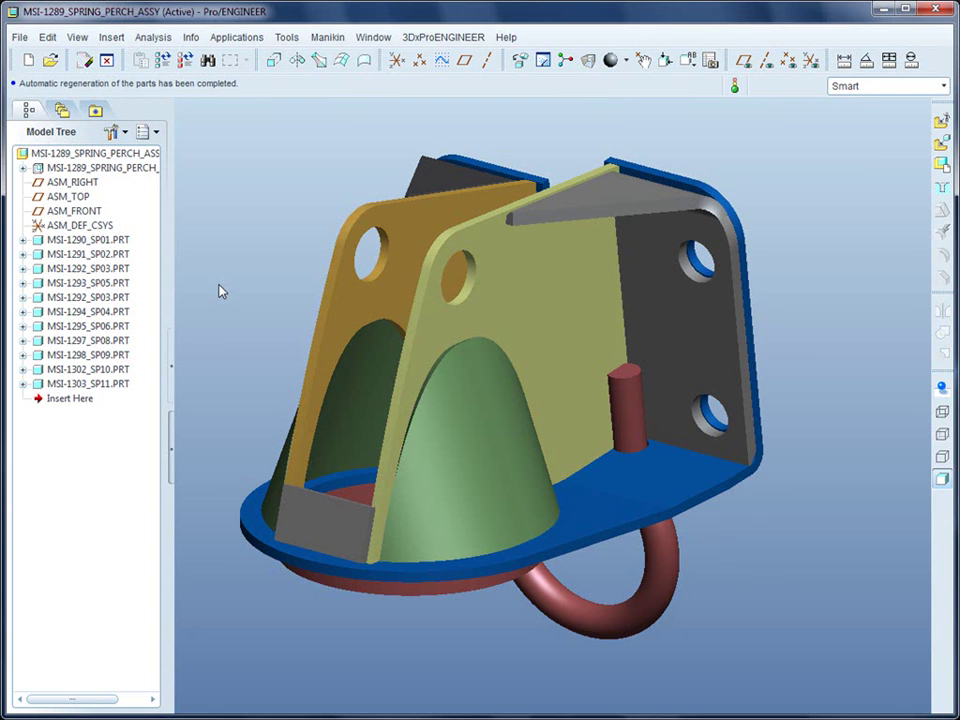
- Select MSI-1290_SP01, the second MSI-1292_SP03 and MSI-1295_SP06 individually, and add MSI-1293_SP05 to the last selection
{"action": "left_click", "coordinate": [80, 240]}
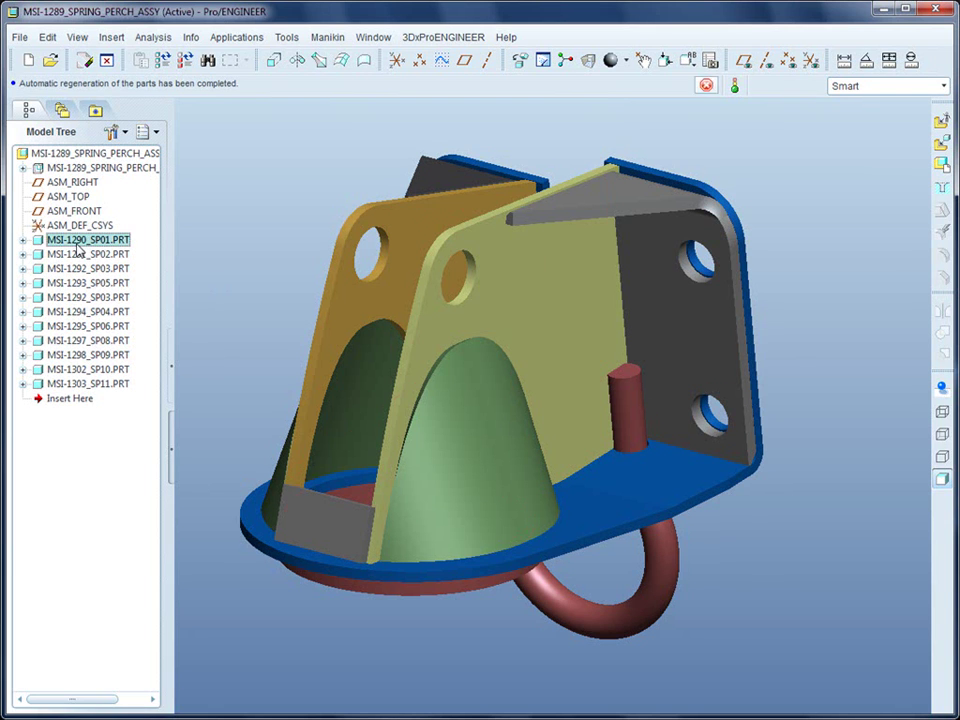
{"action": "left_click", "coordinate": [93, 297]}
{"action": "left_click", "coordinate": [100, 326]}
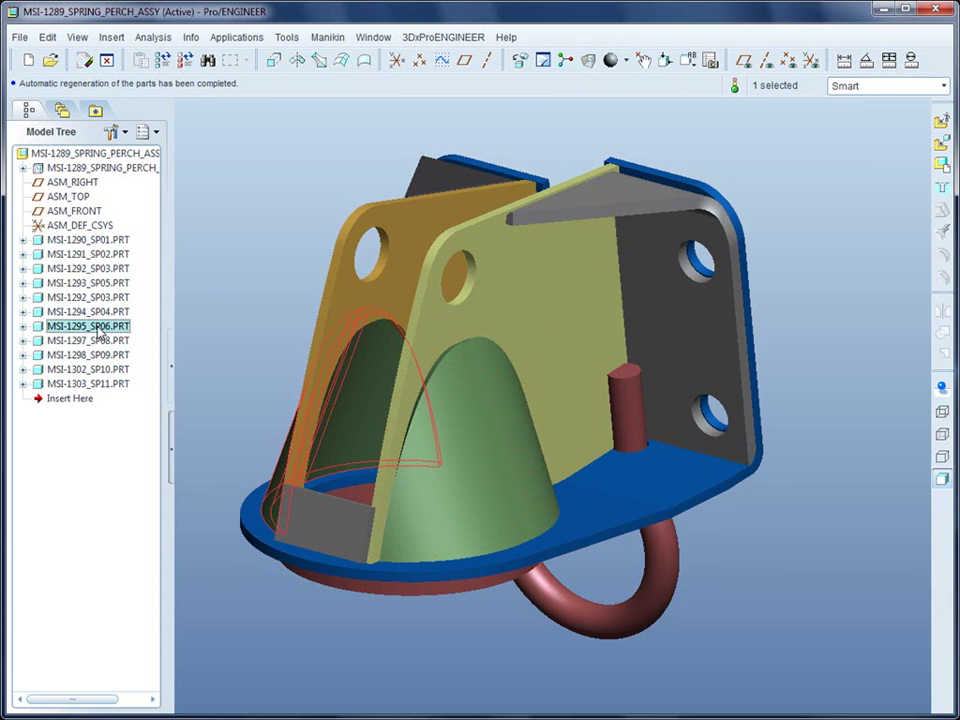
{"action": "left_click", "coordinate": [100, 283], "text": "ctrl"}
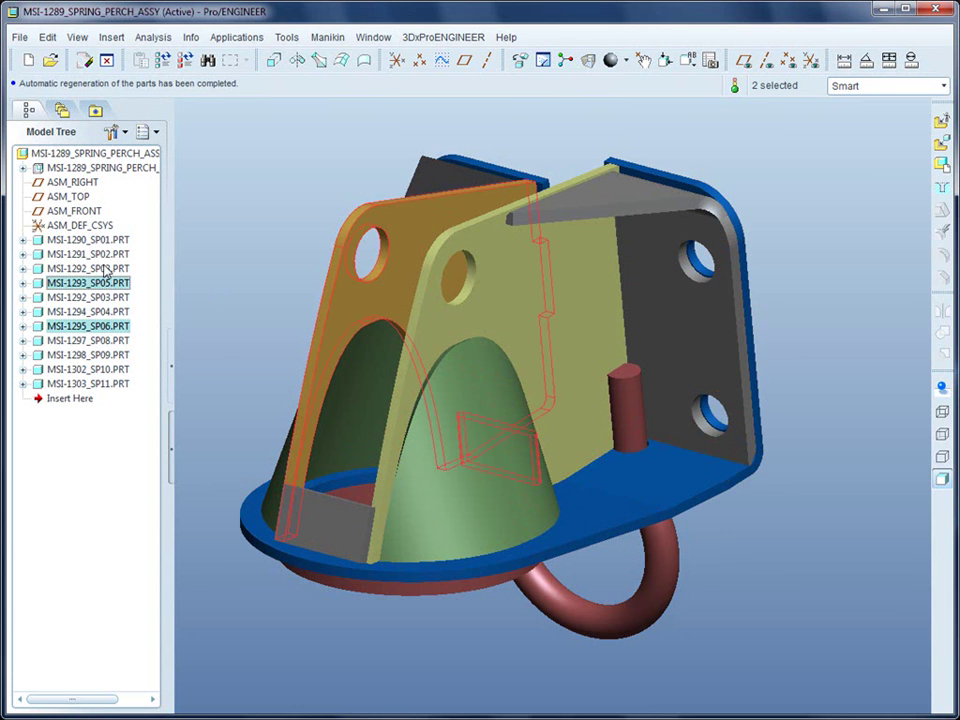
- Select the five adjacent components from MSI-1290_SP01 through the second MSI-1292_SP03, and clear the selection
{"action": "left_click", "coordinate": [105, 270], "text": "ctrl"}
{"action": "left_click_drag", "start_coordinate": [105, 270], "coordinate": [110, 243]}
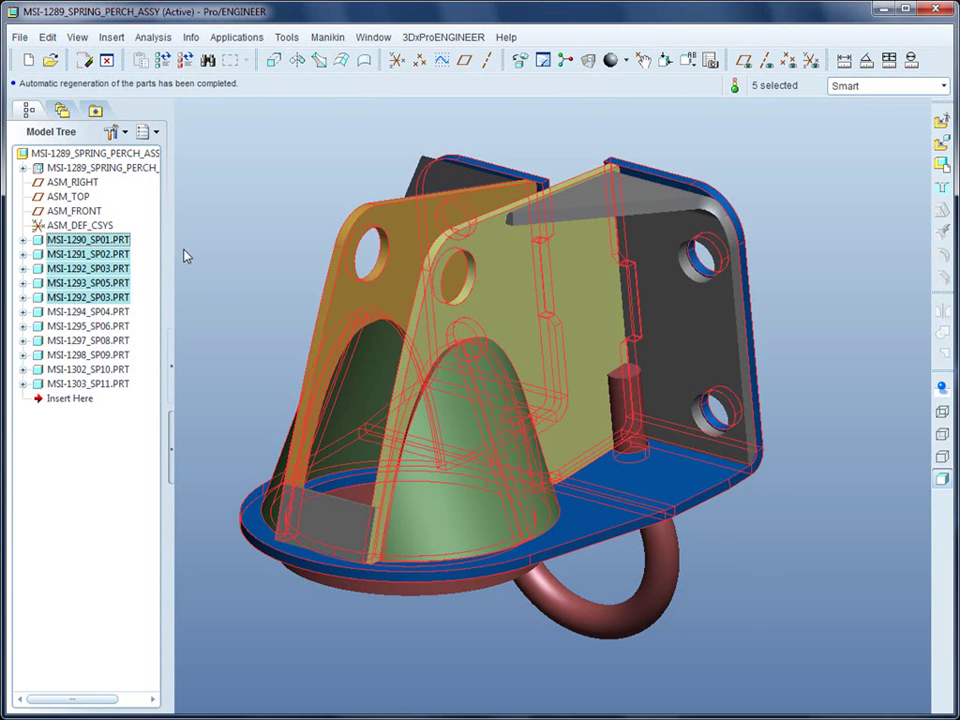
{"action": "left_click", "coordinate": [184, 256]}
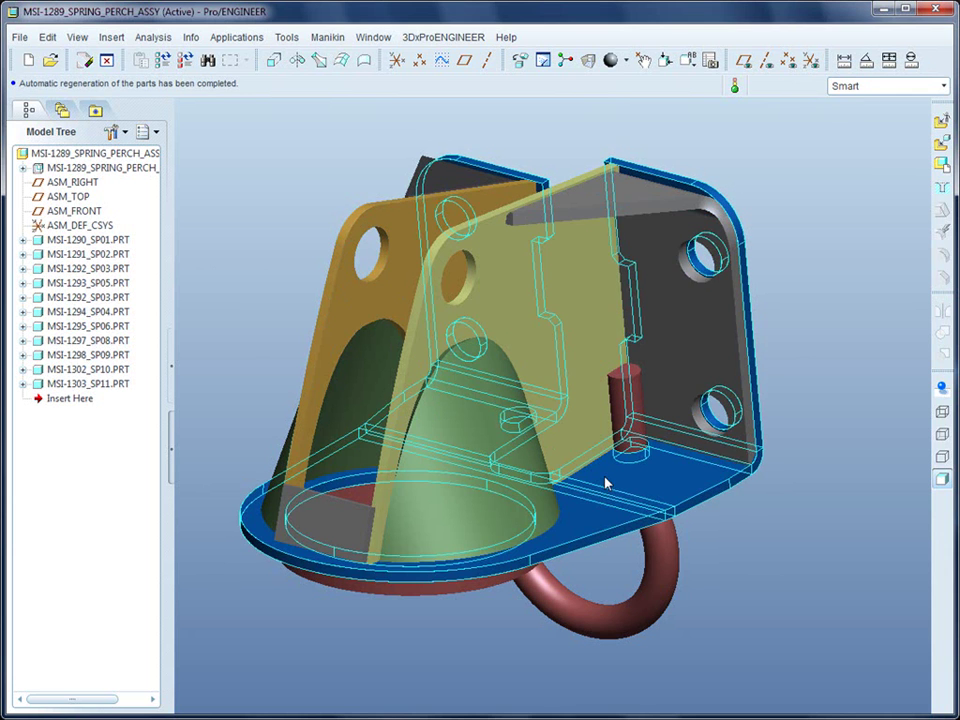
- Select the blue base, yellow side plate, rear gray bracket, orange side plate and front green cone one after another in the model
{"action": "left_click", "coordinate": [660, 497]}
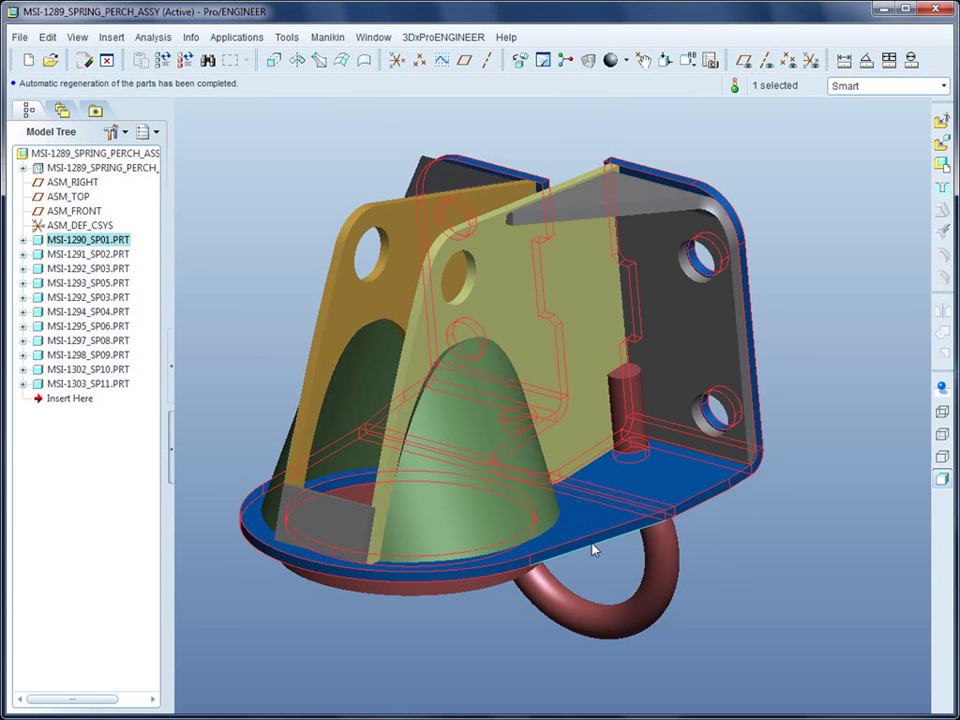
{"action": "left_click", "coordinate": [568, 190]}
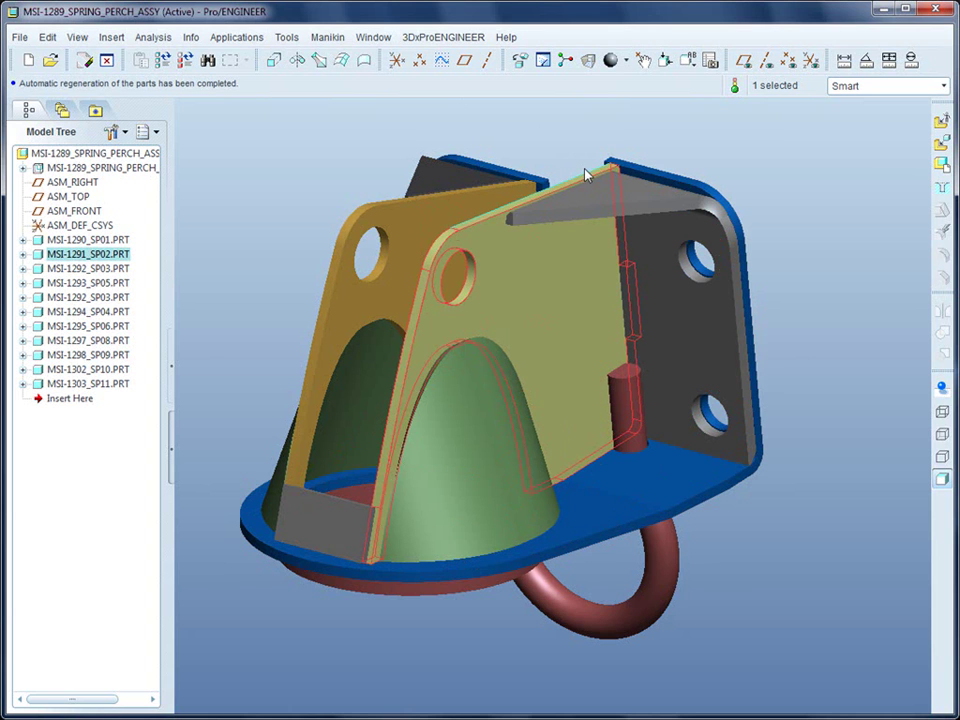
{"action": "left_click", "coordinate": [443, 169]}
{"action": "left_click", "coordinate": [350, 237]}
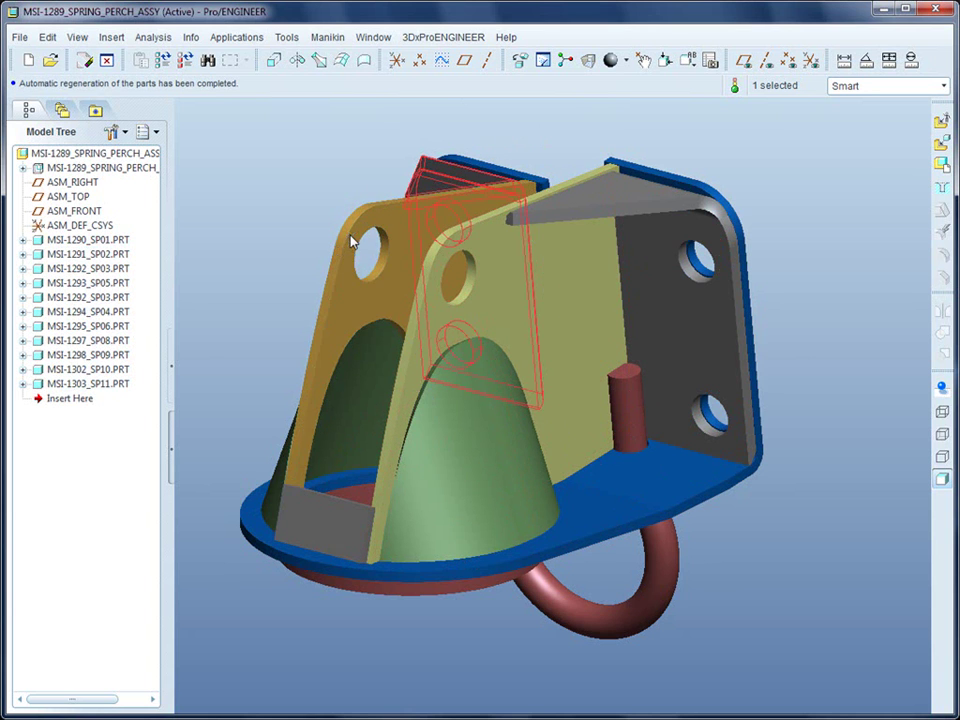
{"action": "left_click", "coordinate": [444, 525]}
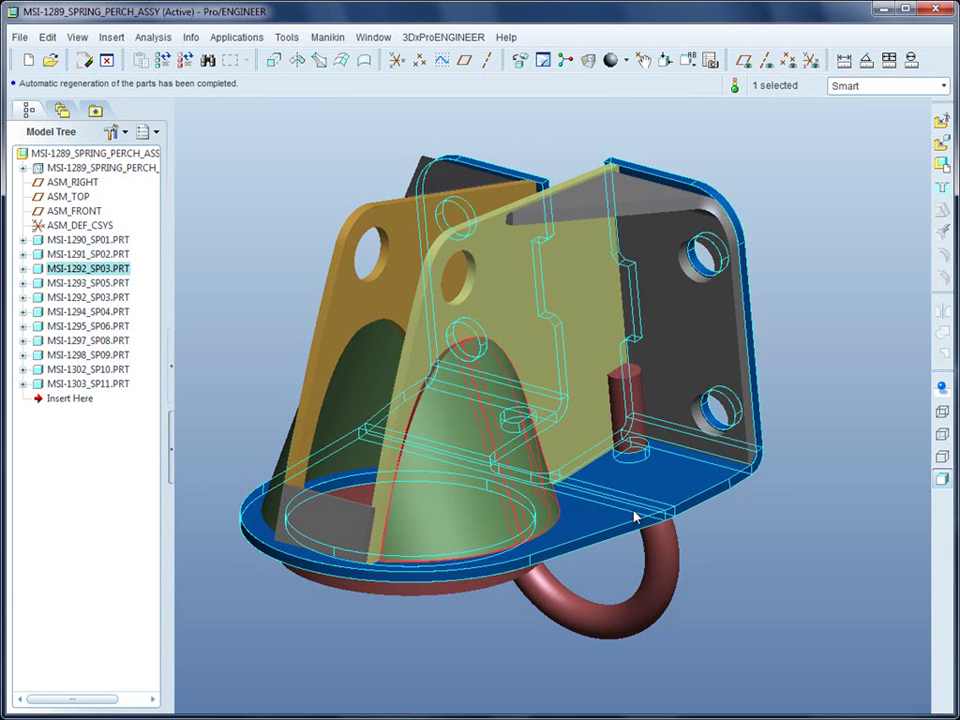
- Select the blue base part, narrow the selection to its straight front edge beside the cone, and clear it
{"action": "left_click", "coordinate": [634, 516]}
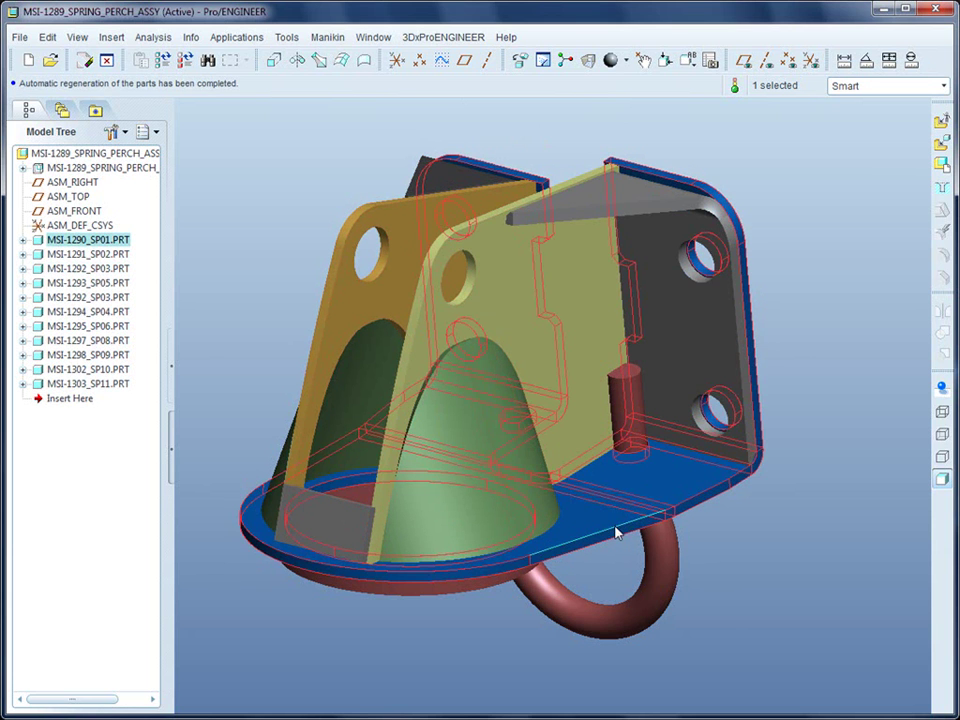
{"action": "left_click", "coordinate": [617, 533]}
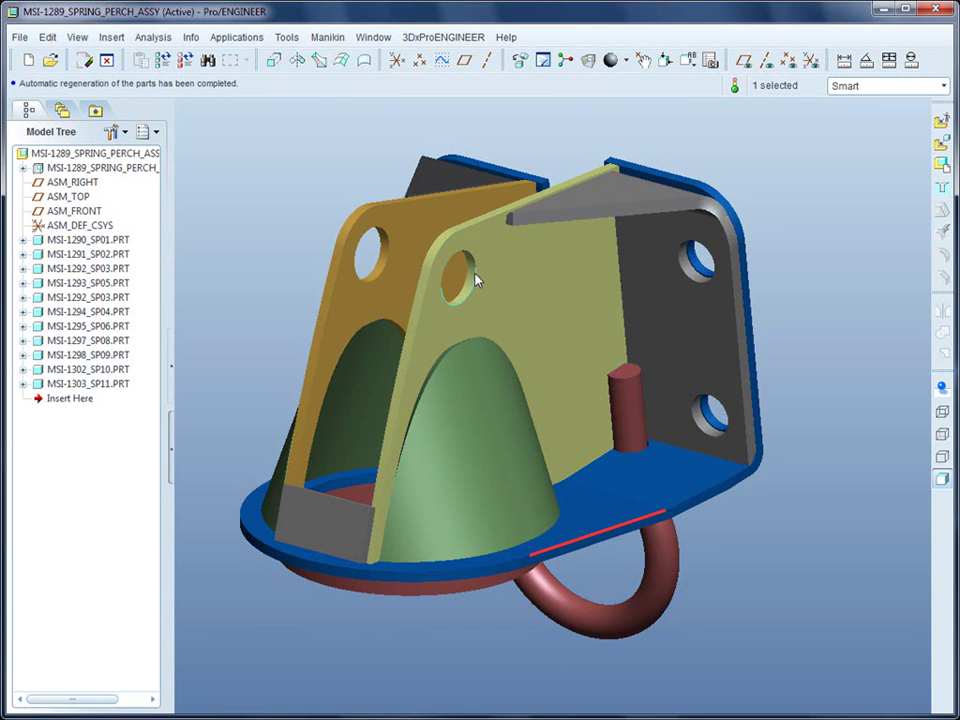
{"action": "left_click", "coordinate": [786, 236]}
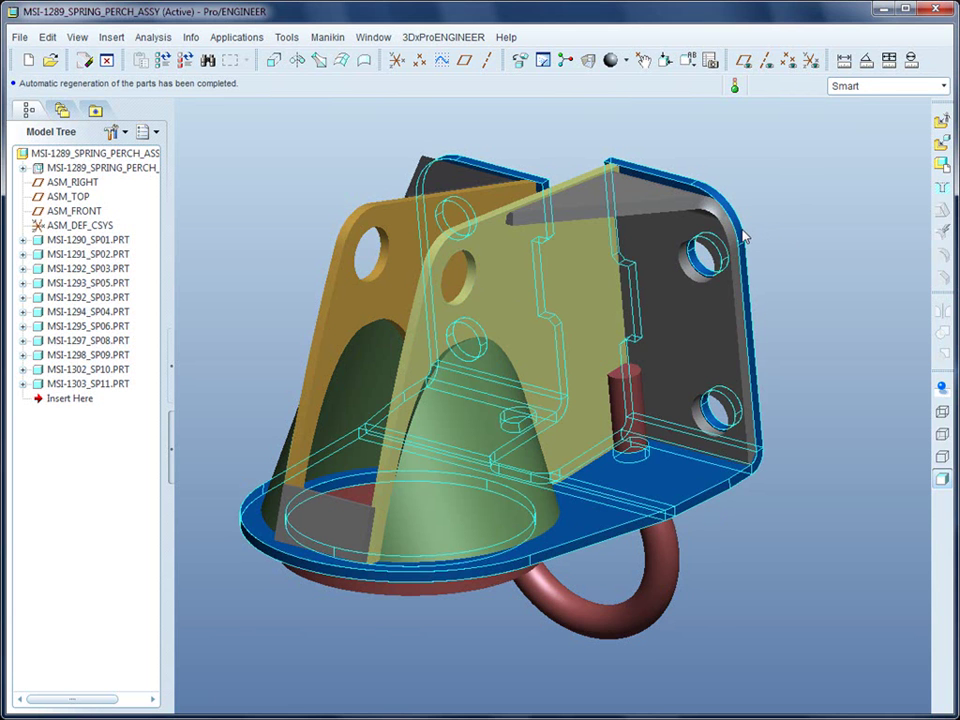
- Select the blue base, yellow side plate and gray corner bracket in the model, and bring up the commands available for the bracket
{"action": "left_click", "coordinate": [745, 233]}
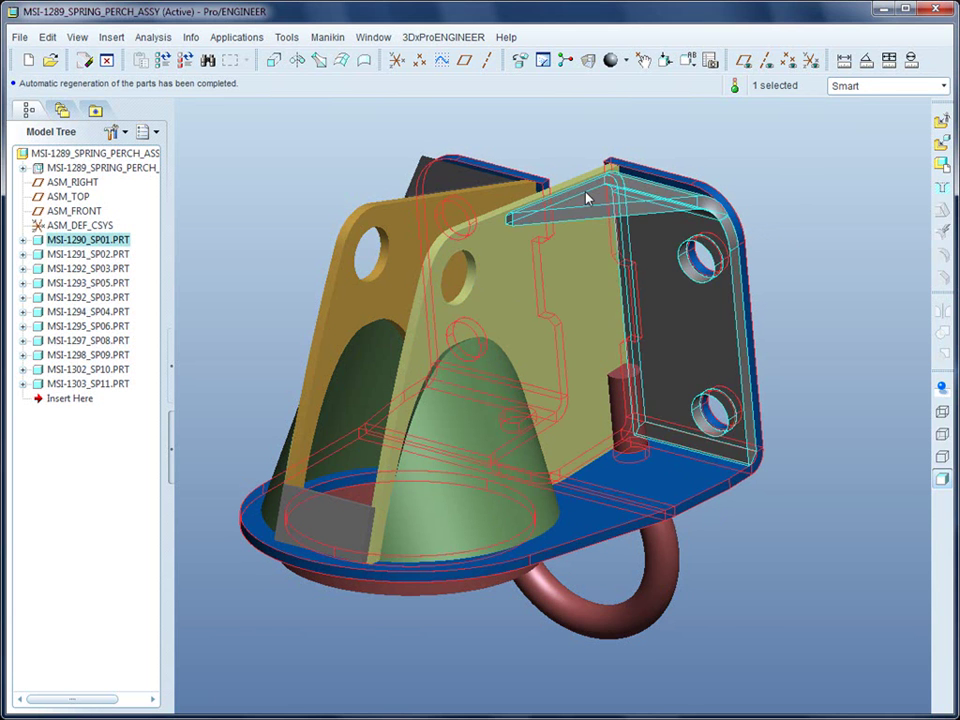
{"action": "left_click", "coordinate": [561, 205]}
{"action": "left_click", "coordinate": [575, 259]}
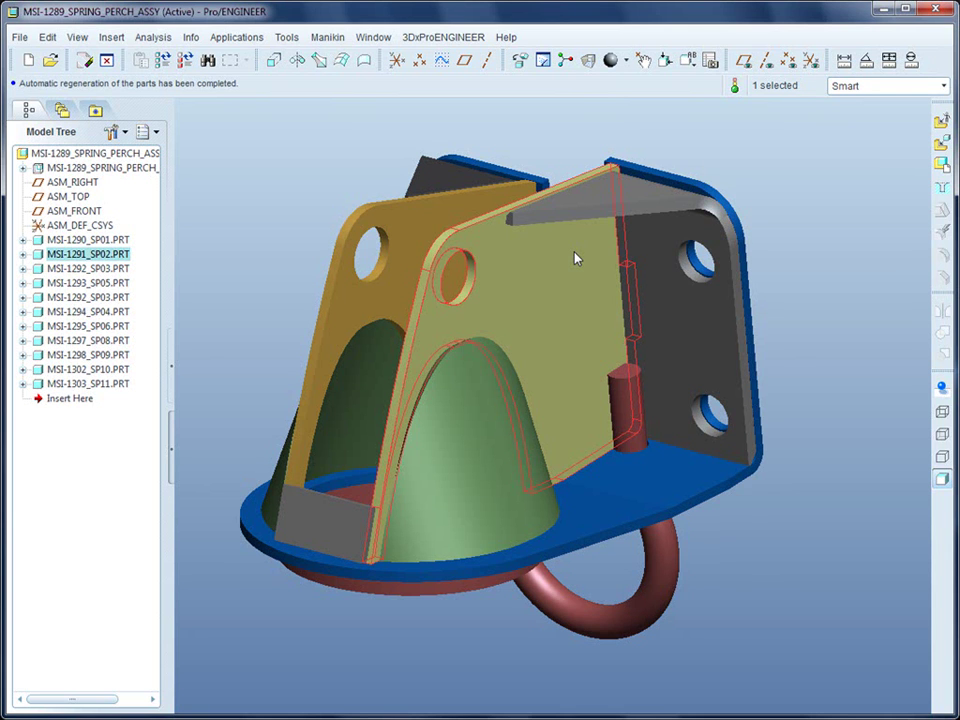
{"action": "left_click", "coordinate": [697, 317]}
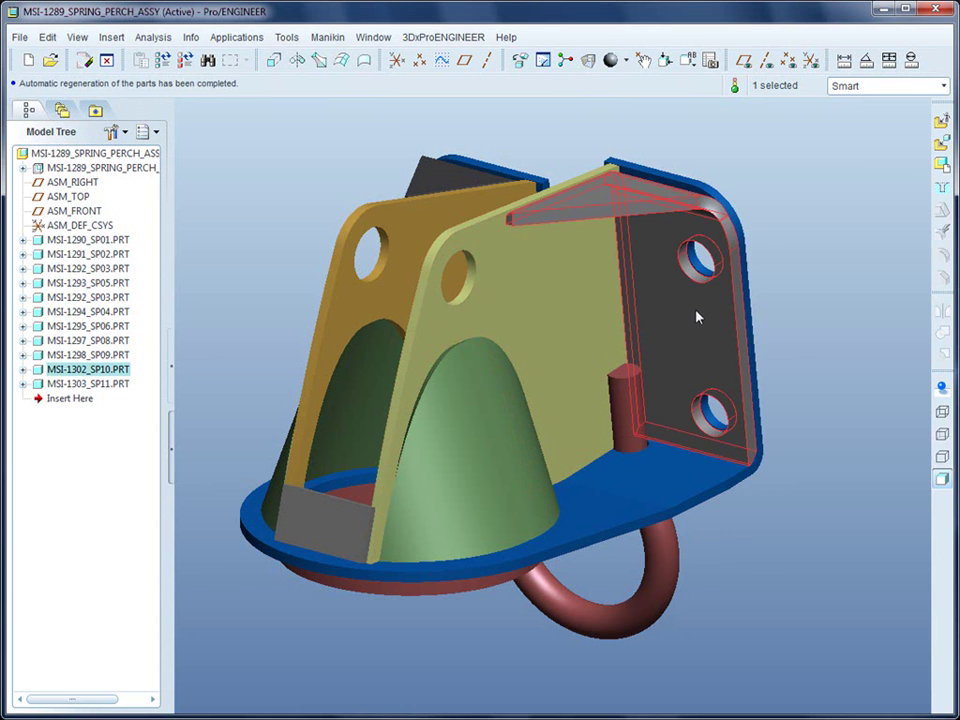
{"action": "right_click", "coordinate": [787, 252]}
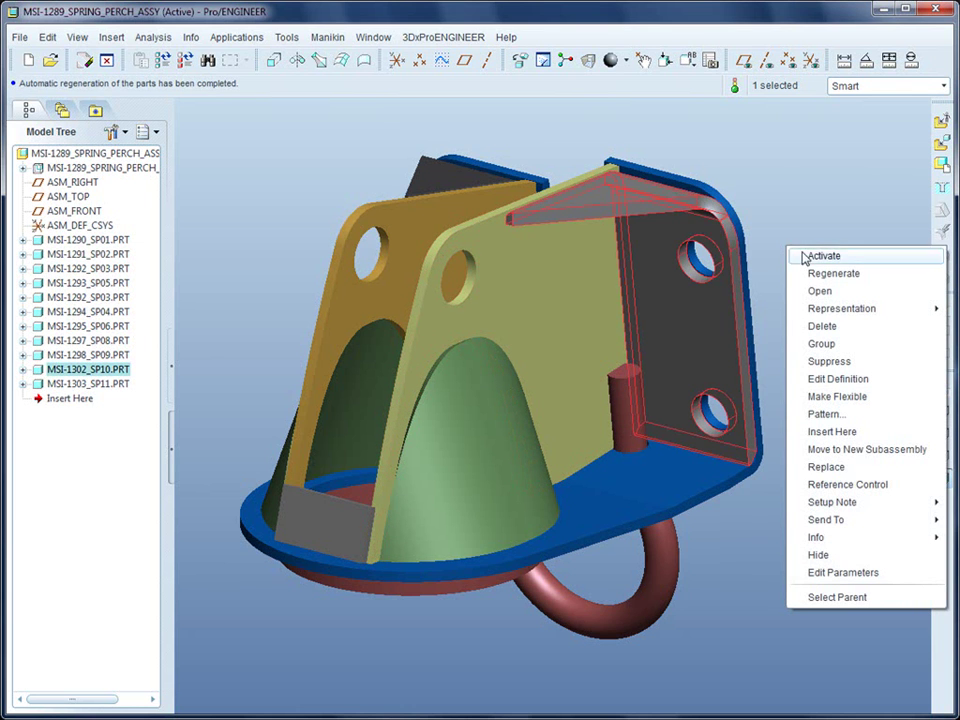
{"action": "left_click", "coordinate": [806, 257]}
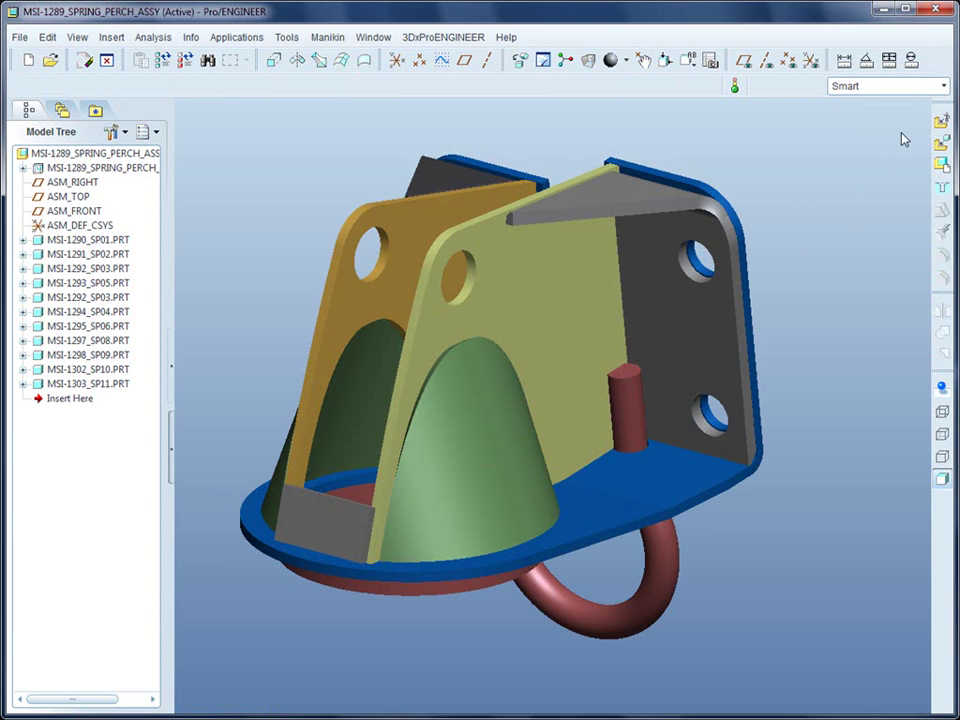
- Show the dimension of the feature around the gray bracket's holes with the Features selection filter, and return the filter to Smart
{"action": "left_click", "coordinate": [944, 87]}
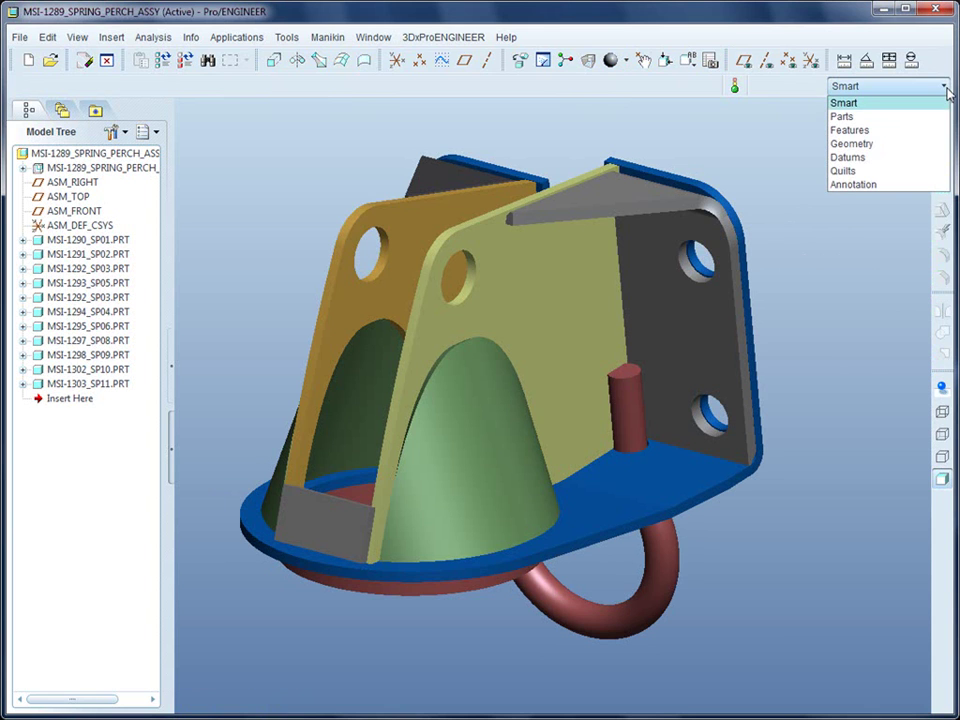
{"action": "left_click", "coordinate": [909, 131]}
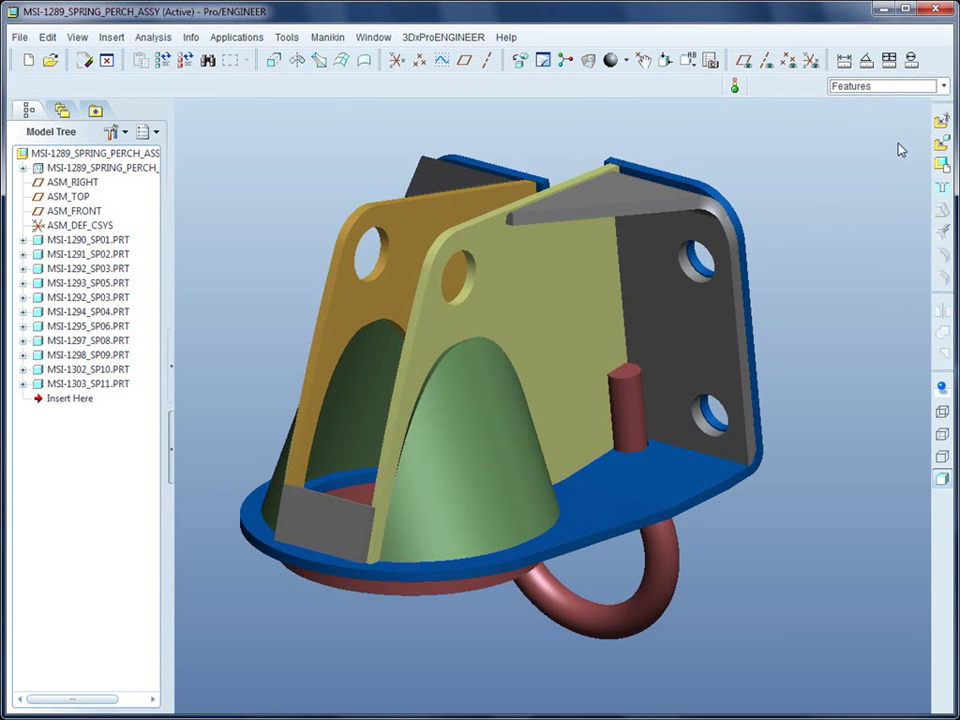
{"action": "double_click", "coordinate": [693, 281]}
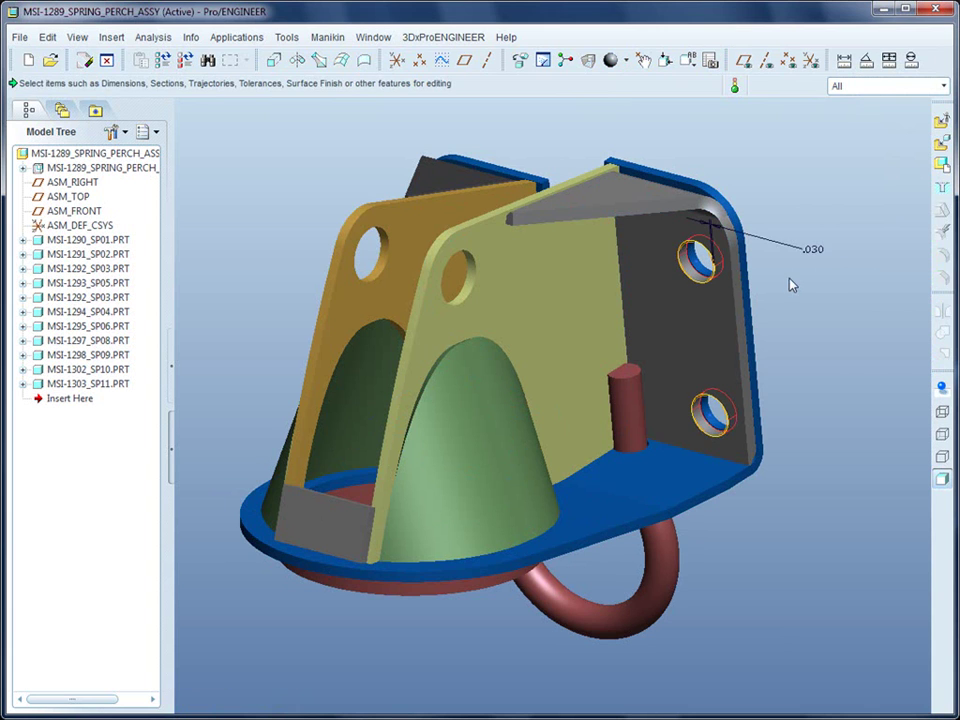
{"action": "middle_click", "coordinate": [851, 258]}
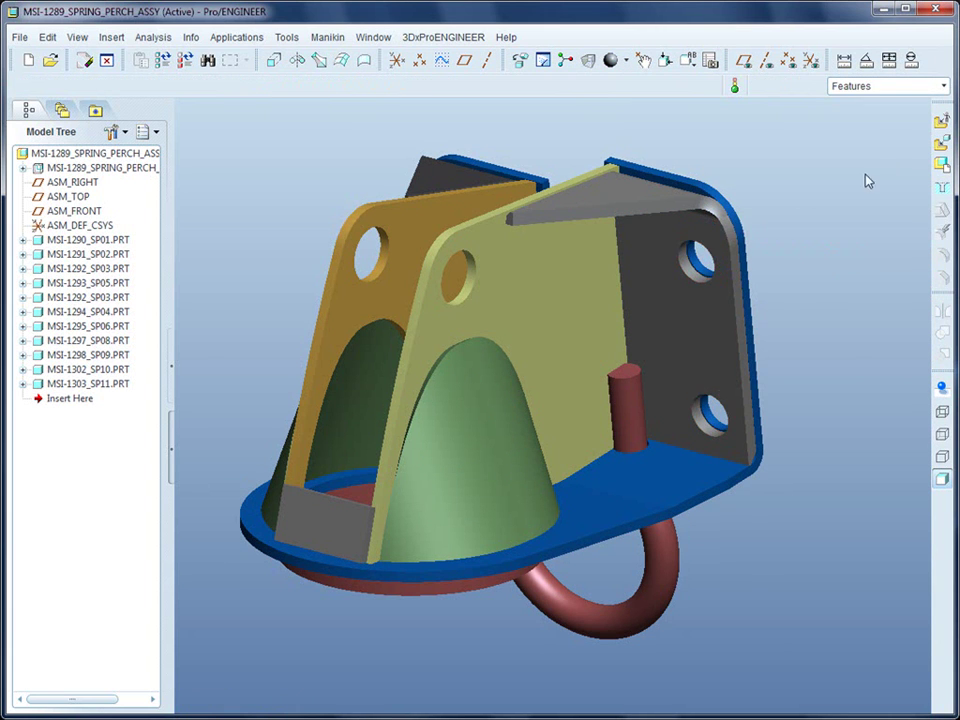
{"action": "left_click", "coordinate": [943, 88]}
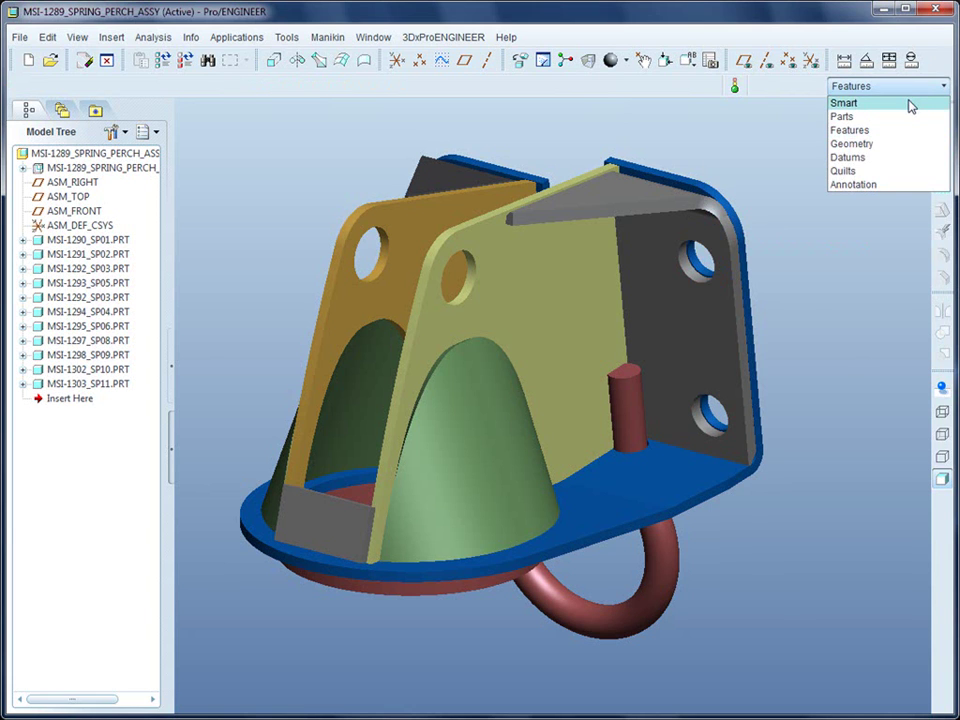
{"action": "left_click", "coordinate": [911, 103]}
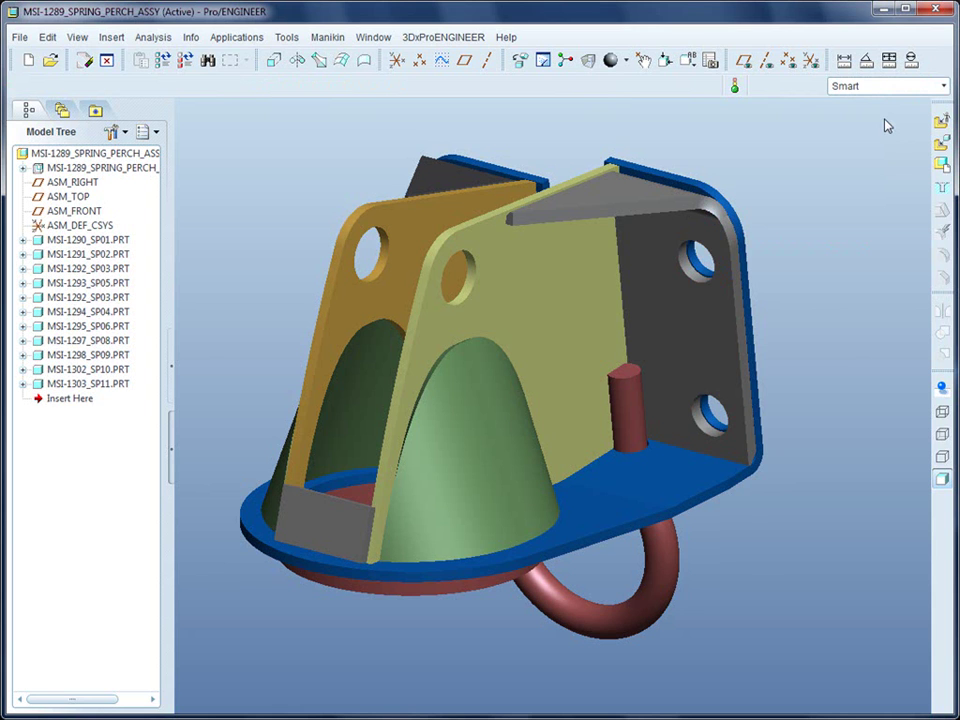
- Select the rear gray bracket, clear it, and select the yellow side plate at its upper edge
{"action": "left_click", "coordinate": [716, 311]}
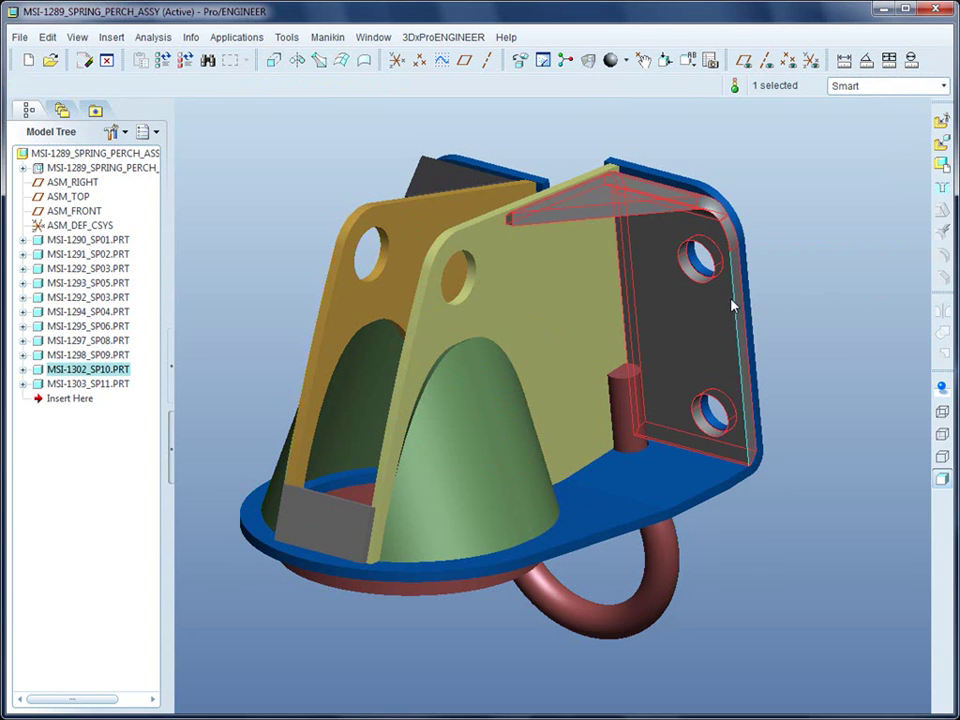
{"action": "left_click", "coordinate": [777, 250]}
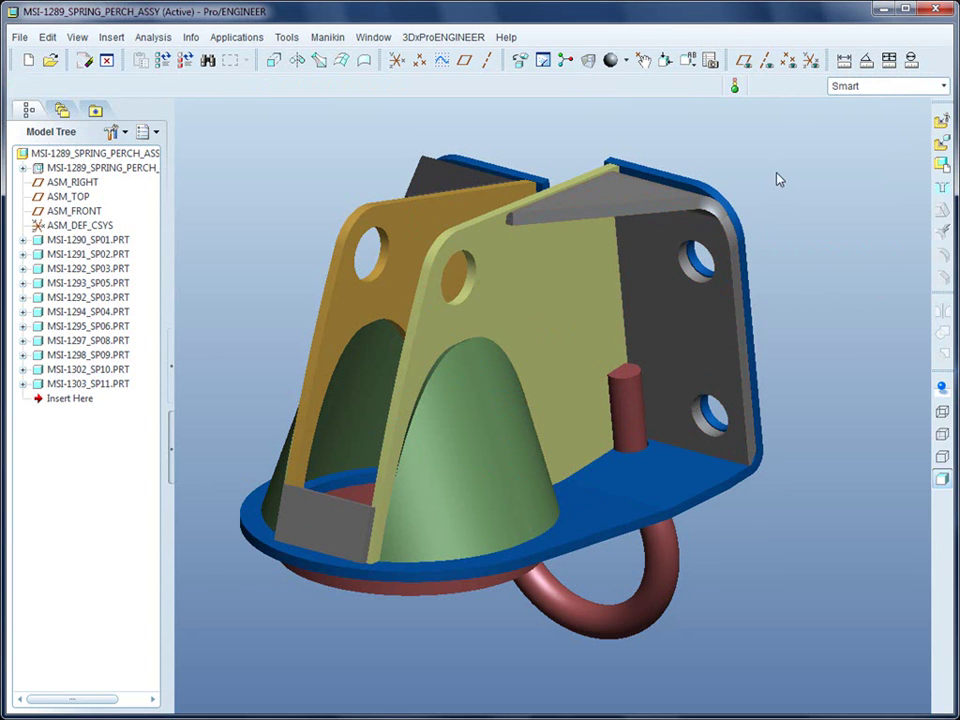
{"action": "left_click", "coordinate": [576, 183]}
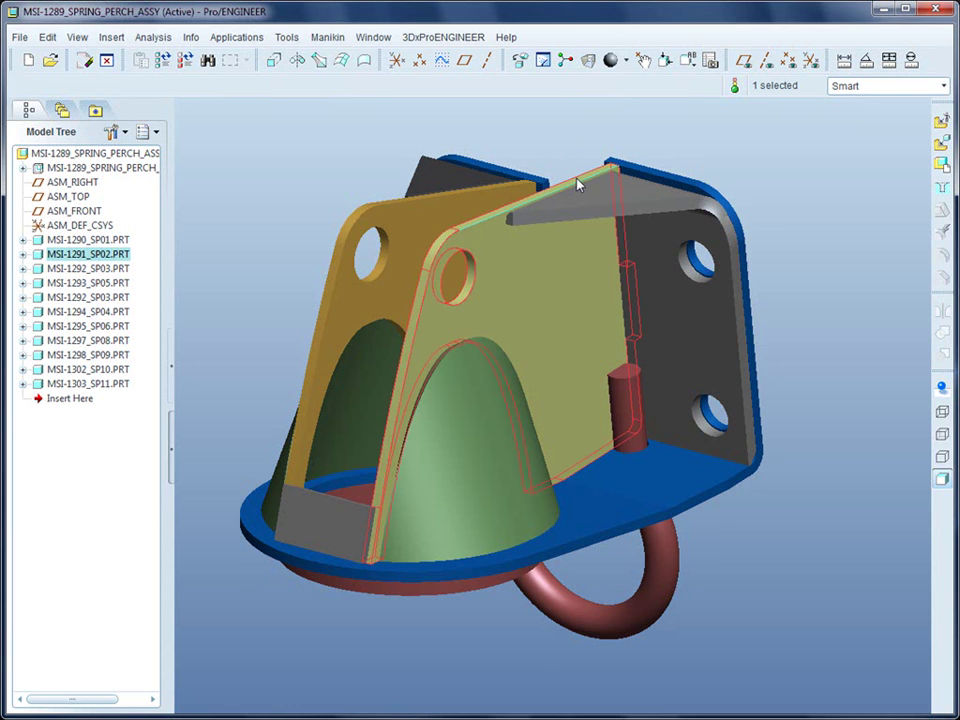
{"action": "left_click", "coordinate": [576, 183]}
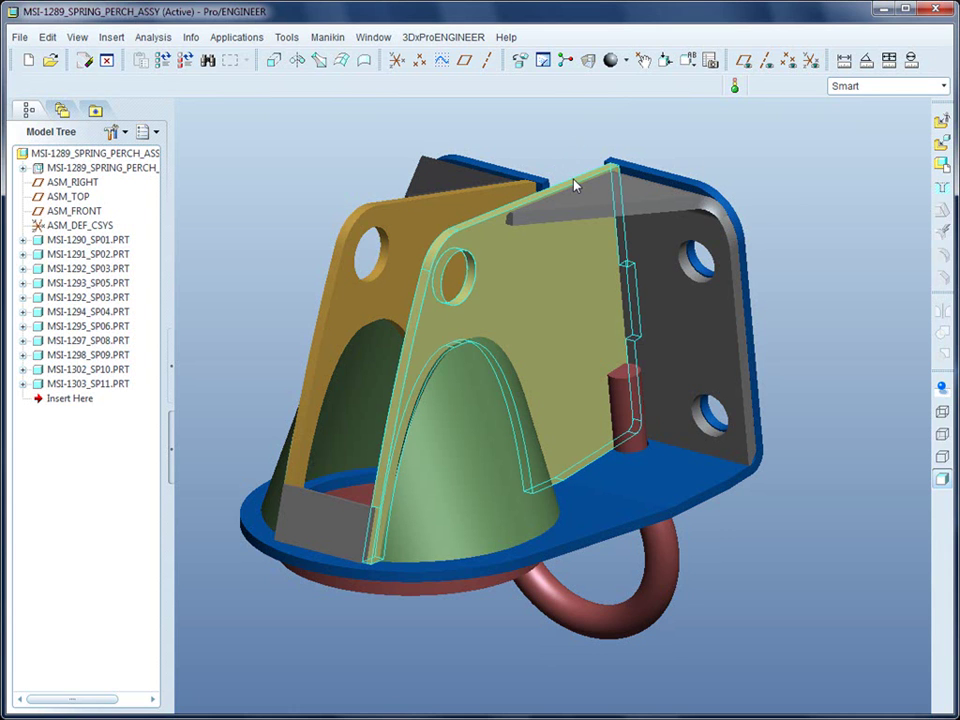
{"action": "left_click", "coordinate": [576, 183]}
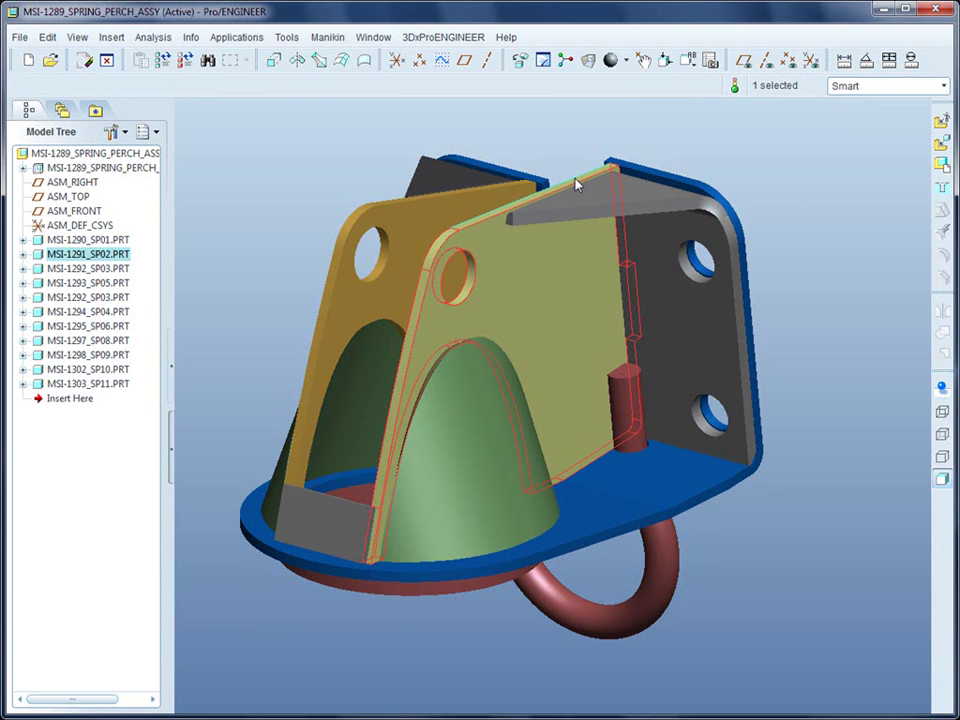
- Cycle through the overlapping edges, surfaces and parts beneath the yellow side plate's upper edge
{"action": "right_click", "coordinate": [577, 183]}
{"action": "right_click", "coordinate": [577, 183]}
{"action": "right_click", "coordinate": [577, 183]}
{"action": "right_click", "coordinate": [577, 183]}
{"action": "right_click", "coordinate": [577, 183]}
{"action": "right_click", "coordinate": [577, 183]}
{"action": "right_click", "coordinate": [577, 183]}
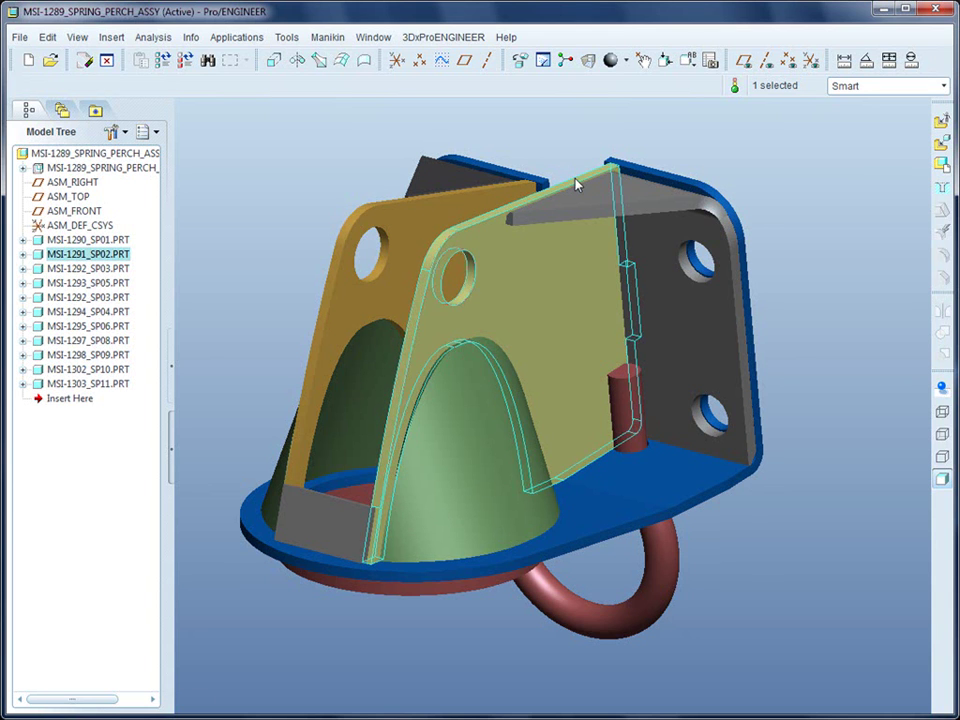
{"action": "right_click", "coordinate": [577, 183]}
- Preview each edge, surface, intent and assembly entry at the yellow plate's upper edge with Pick From List, then cancel and clear the selection
{"action": "right_click", "coordinate": [577, 183]}
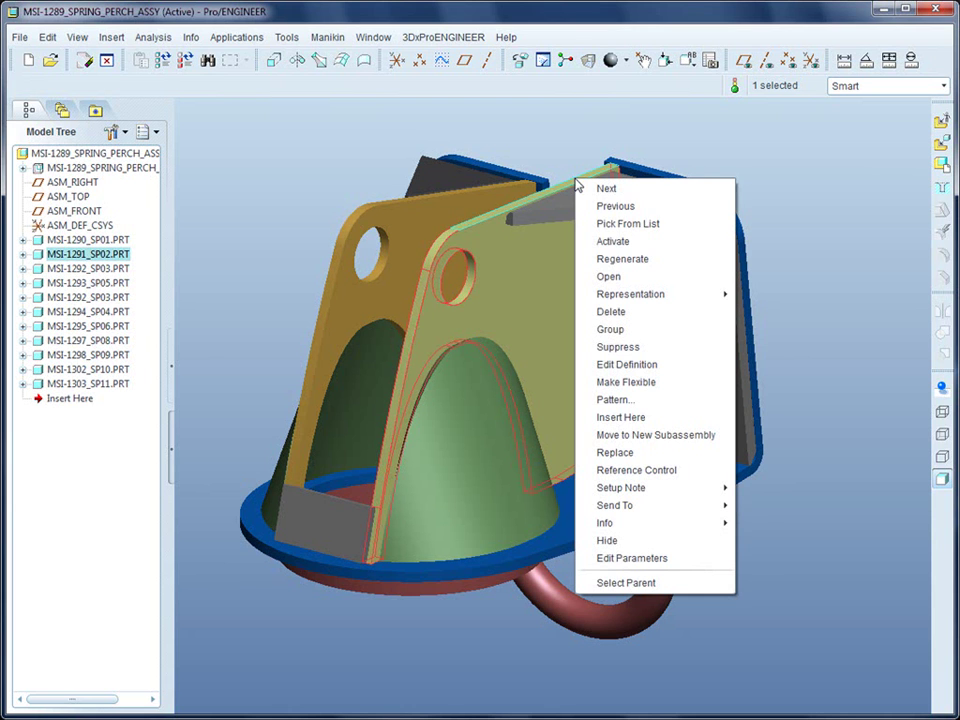
{"action": "left_click", "coordinate": [640, 224]}
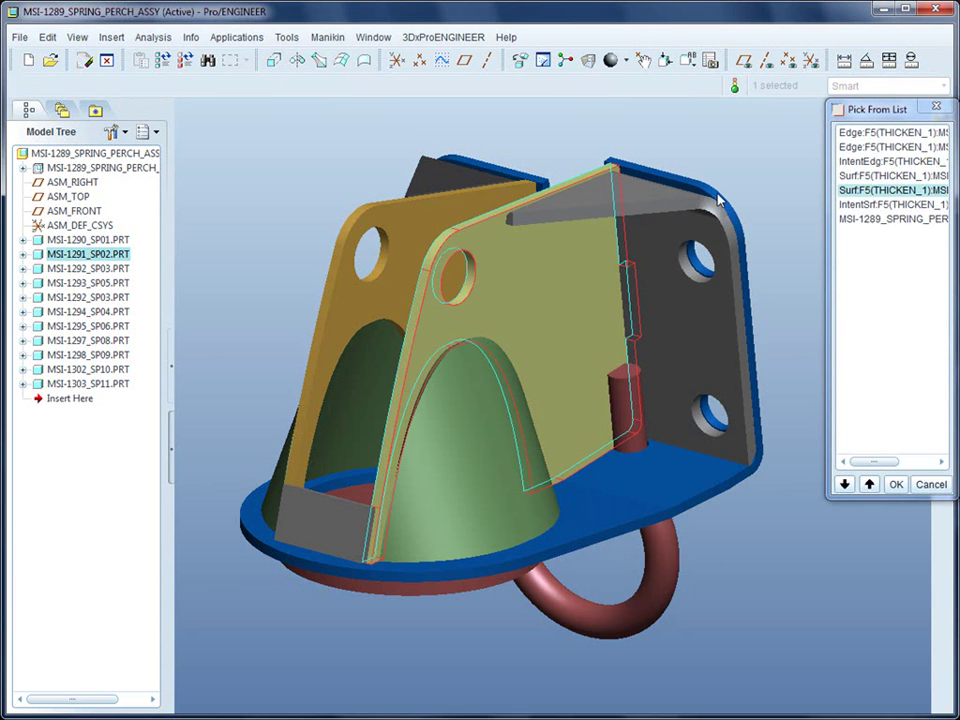
{"action": "left_click", "coordinate": [881, 134]}
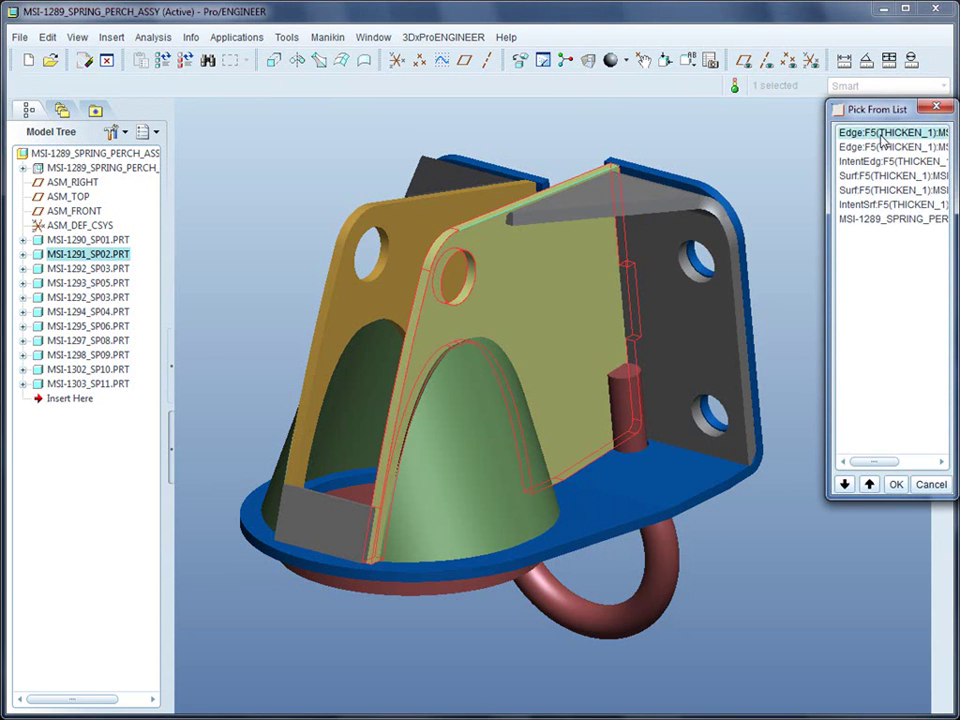
{"action": "left_click", "coordinate": [884, 148]}
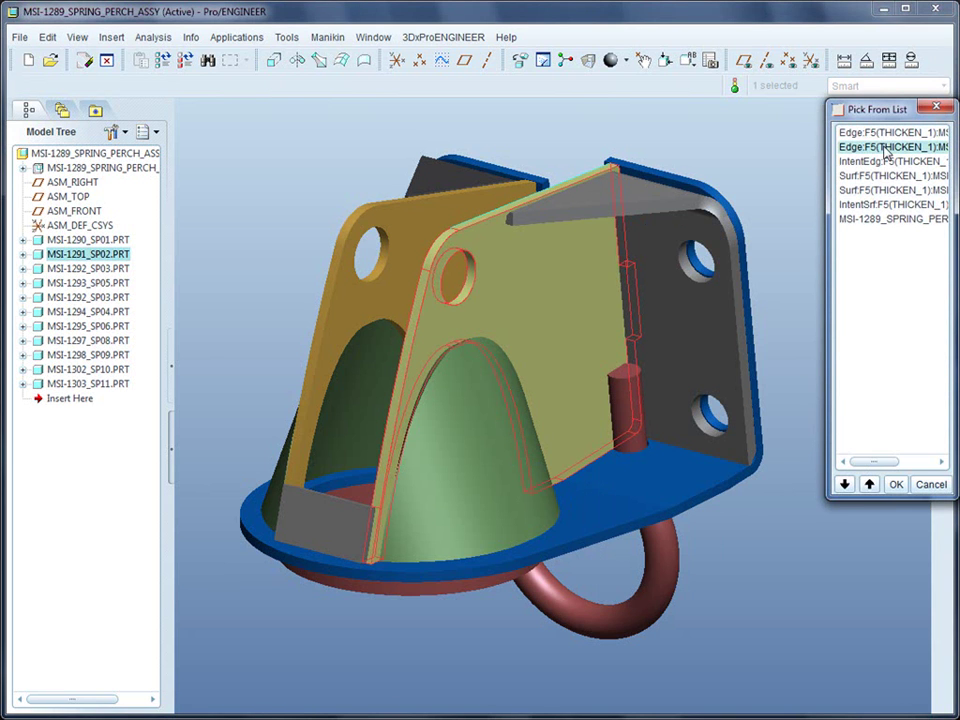
{"action": "left_click", "coordinate": [887, 163]}
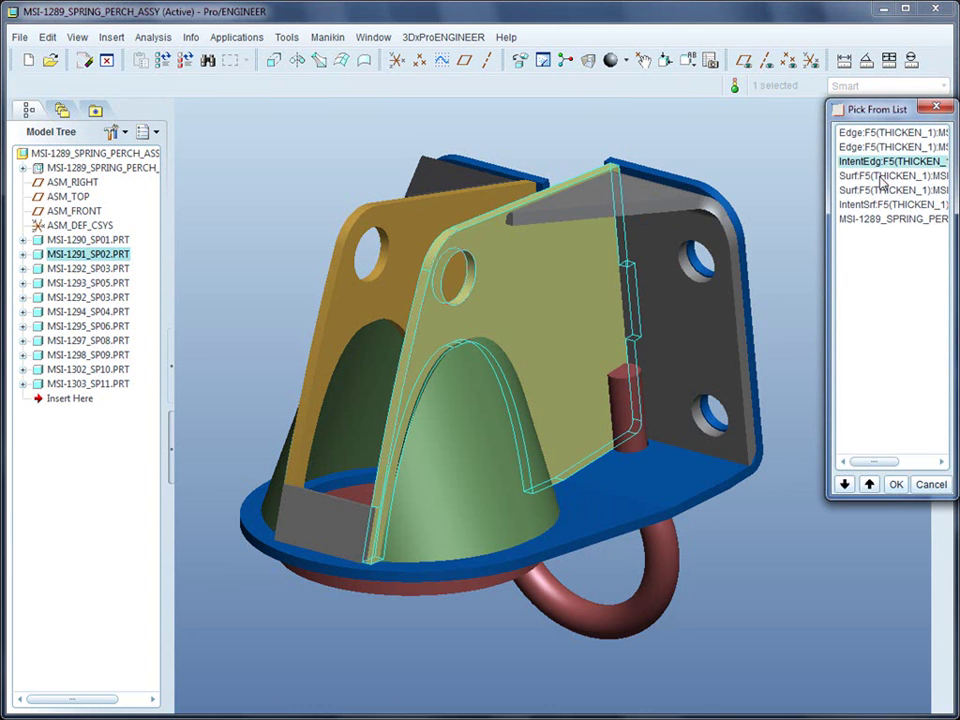
{"action": "left_click", "coordinate": [882, 177]}
{"action": "left_click", "coordinate": [884, 191]}
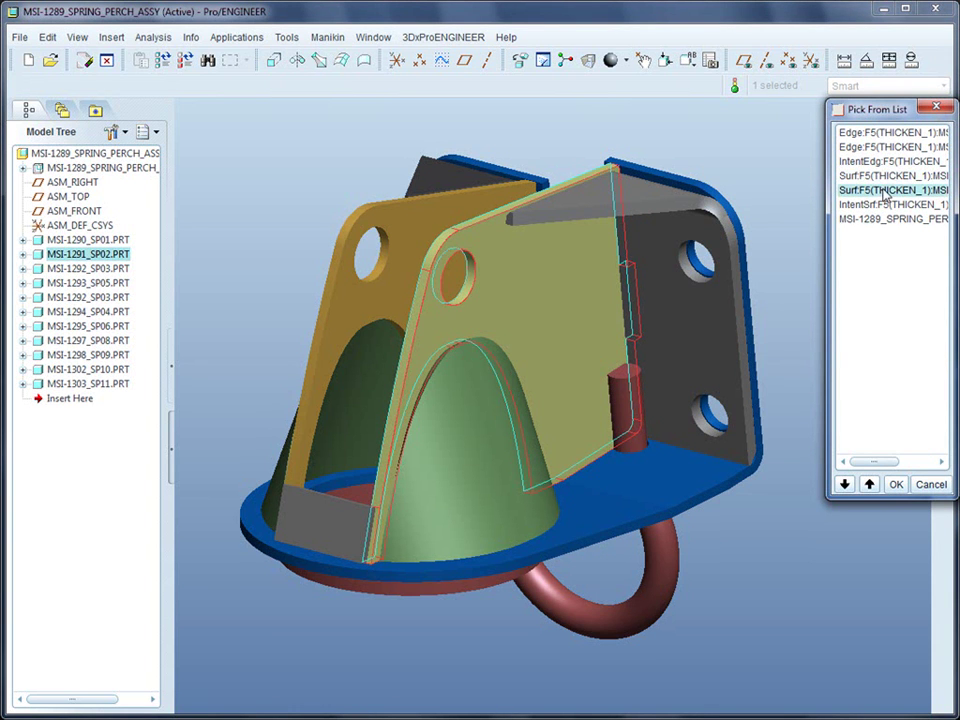
{"action": "left_click", "coordinate": [893, 205]}
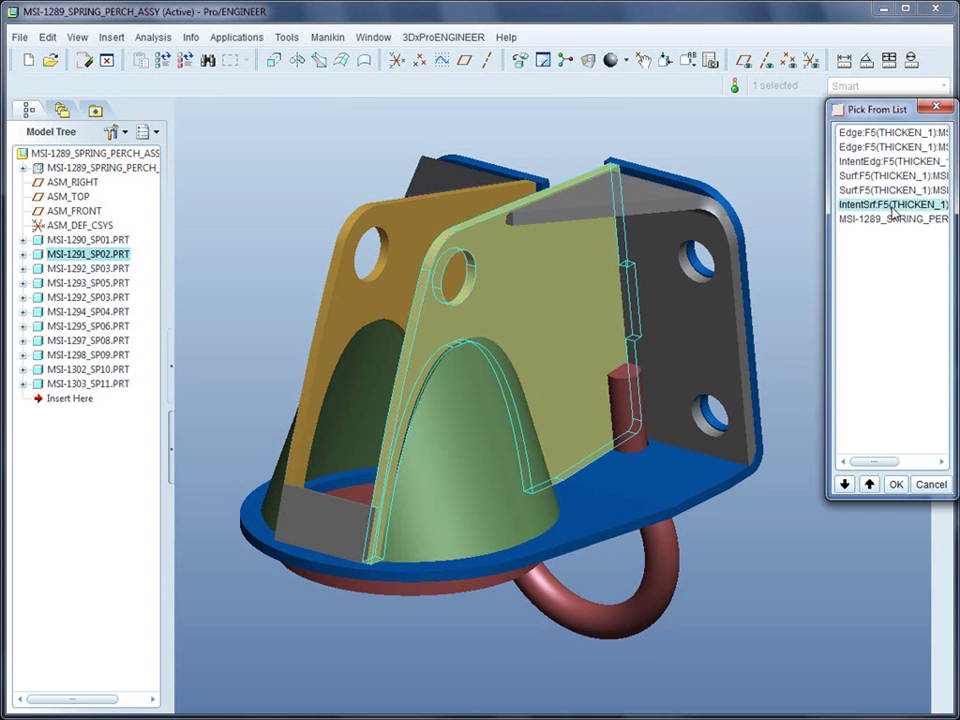
{"action": "left_click", "coordinate": [891, 219]}
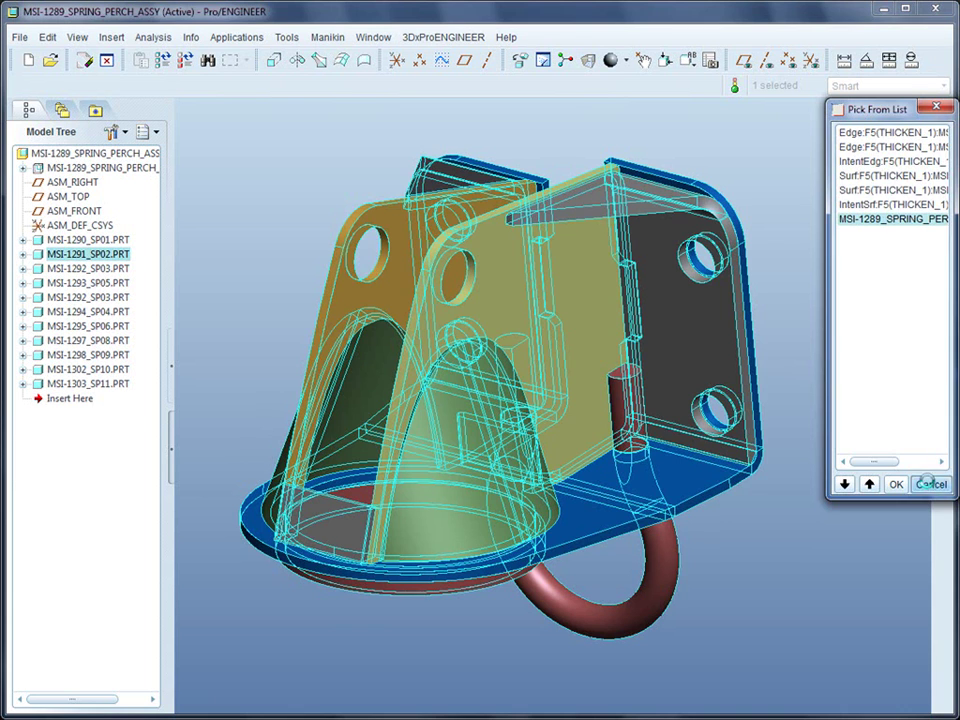
{"action": "left_click", "coordinate": [926, 484]}
{"action": "left_click", "coordinate": [762, 126]}
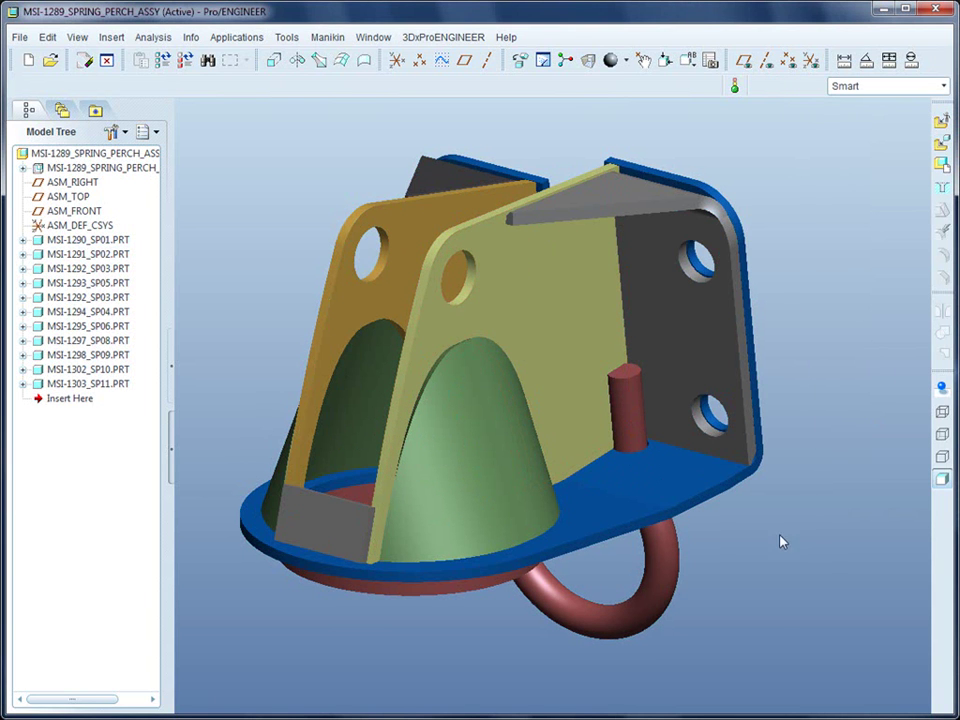
- Select the red U-shaped rod, then the gray bracket at its lower outer corner
{"action": "left_click", "coordinate": [674, 555]}
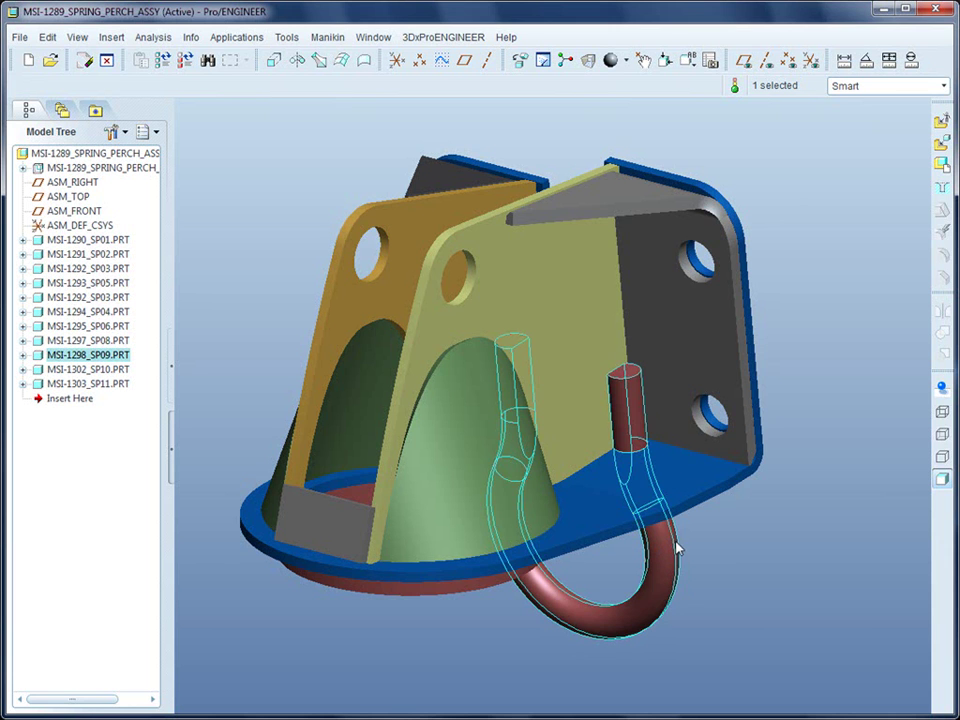
{"action": "right_click", "coordinate": [750, 468]}
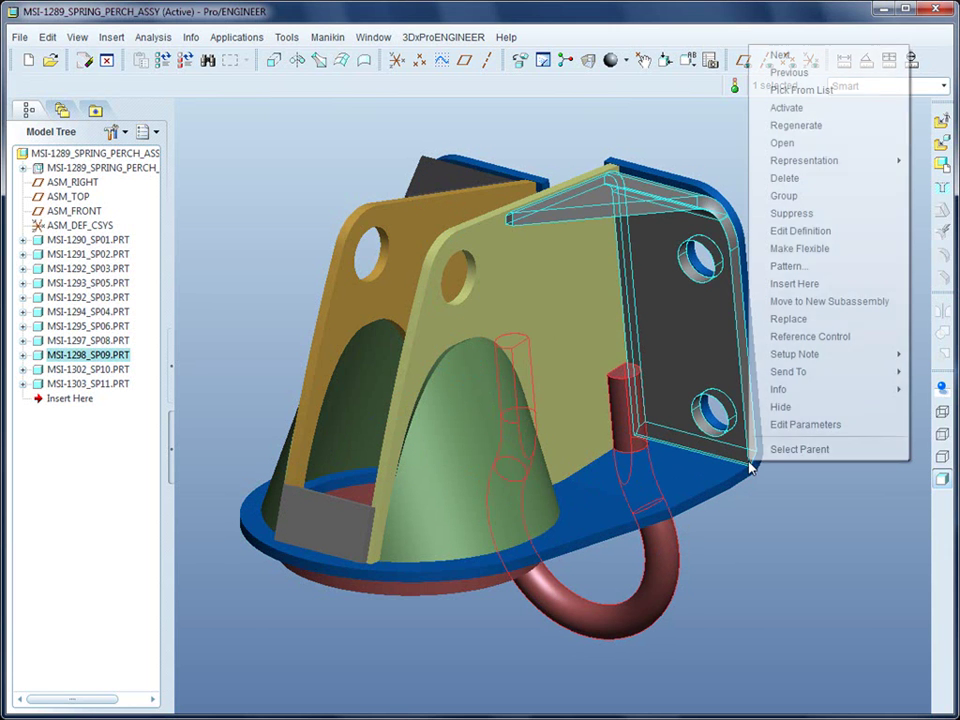
{"action": "left_click", "coordinate": [746, 468]}
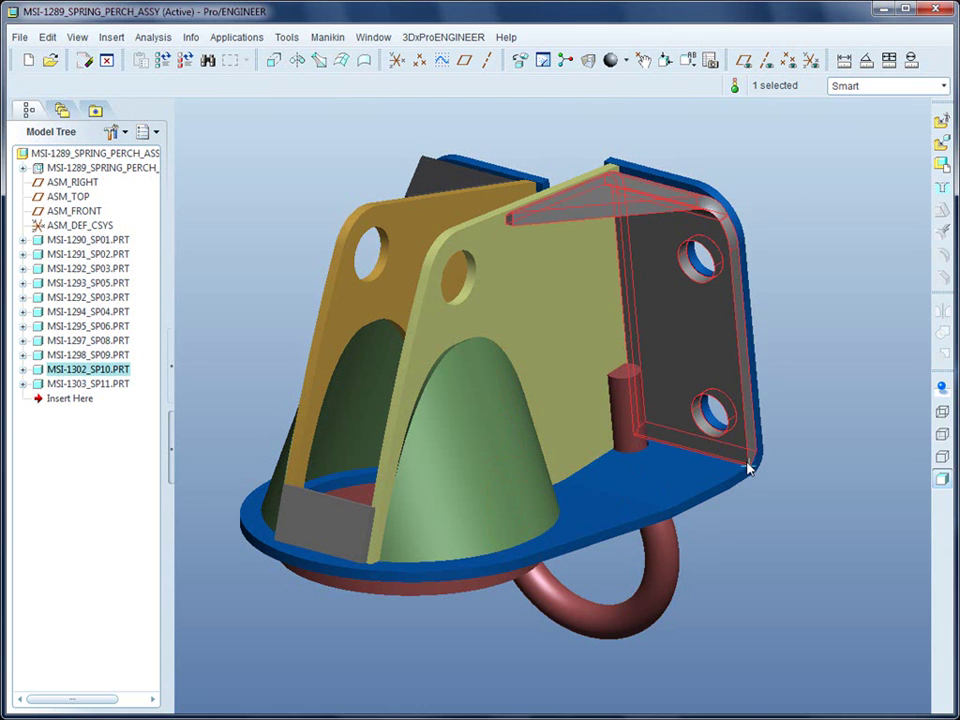
- Preview the EXTRUDE_1 and CHAMFER_1 edges at the gray bracket's lower corner with Pick From List, then cancel and clear the selection
{"action": "right_click", "coordinate": [746, 468]}
{"action": "left_click", "coordinate": [780, 90]}
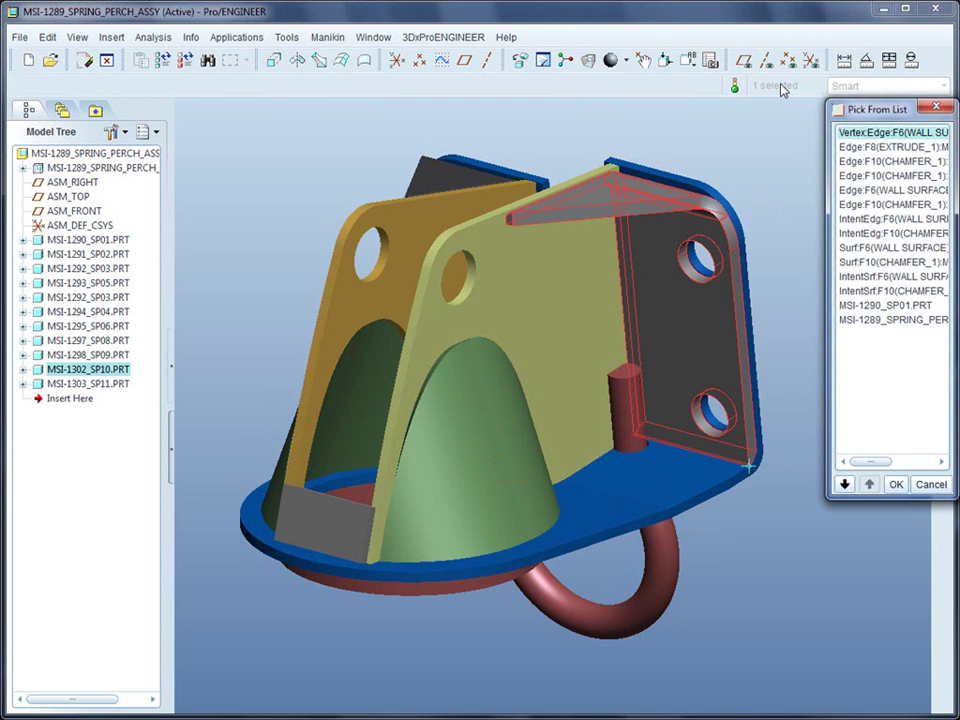
{"action": "left_click", "coordinate": [868, 150]}
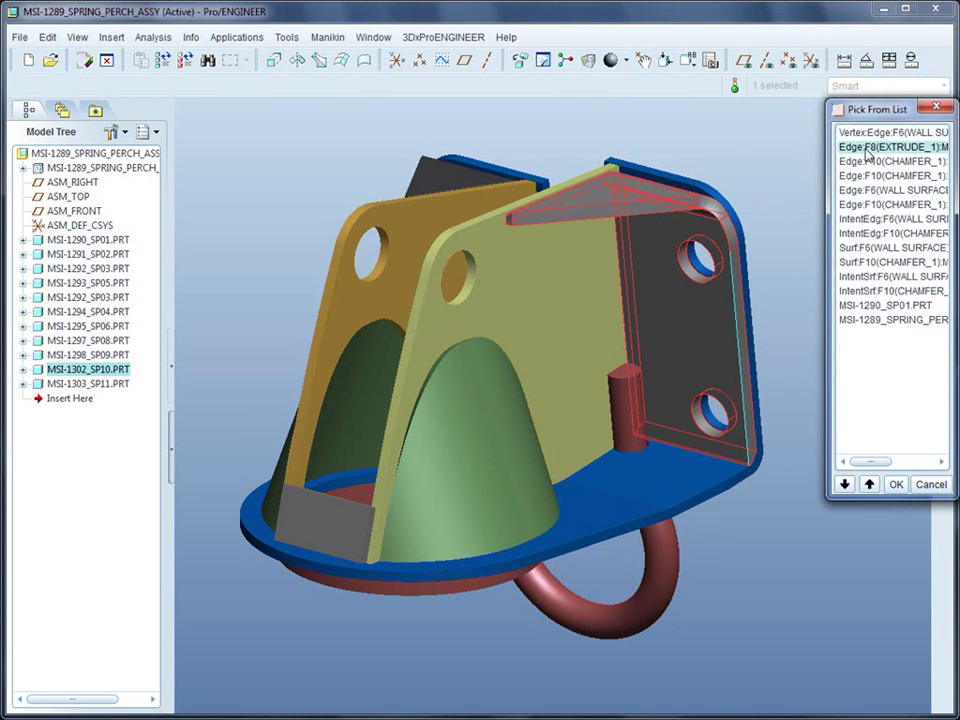
{"action": "left_click", "coordinate": [868, 161]}
{"action": "left_click", "coordinate": [872, 176]}
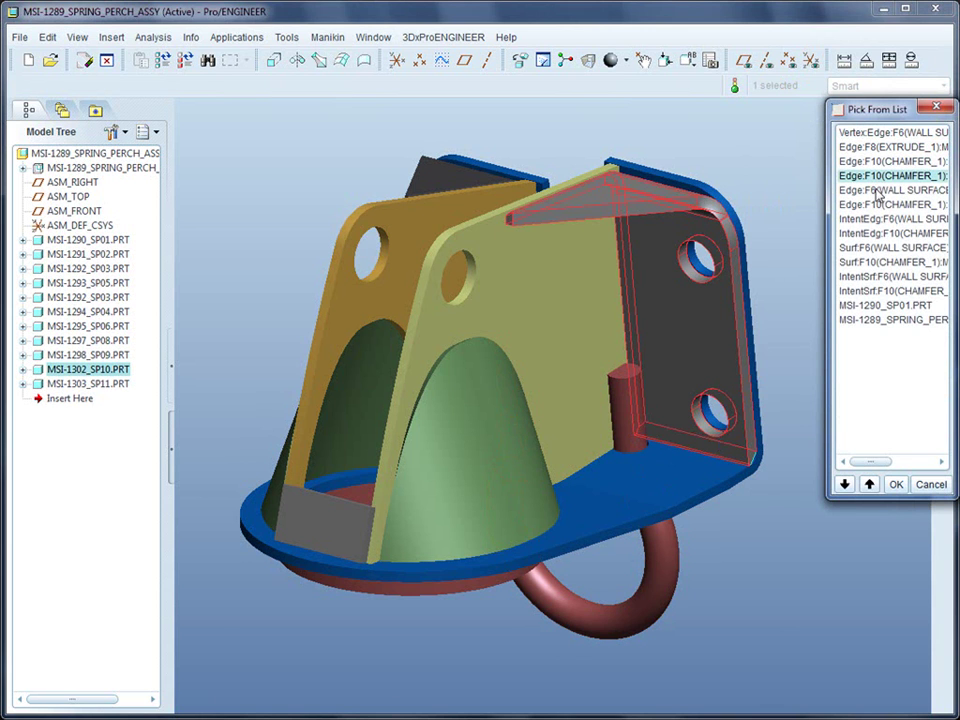
{"action": "left_click", "coordinate": [931, 484]}
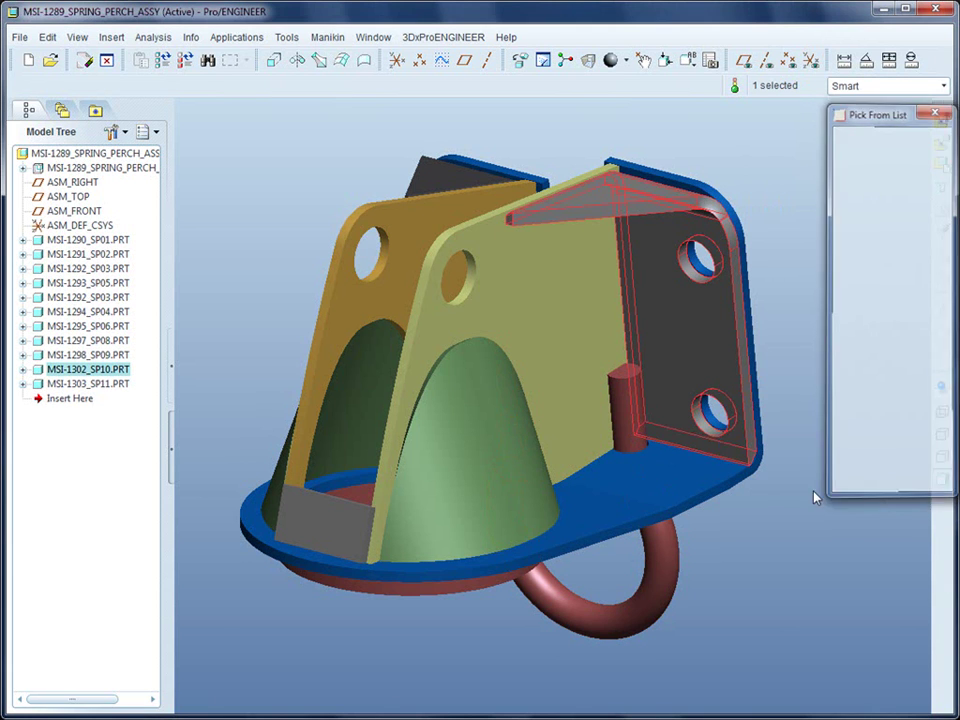
{"action": "left_click", "coordinate": [799, 504]}
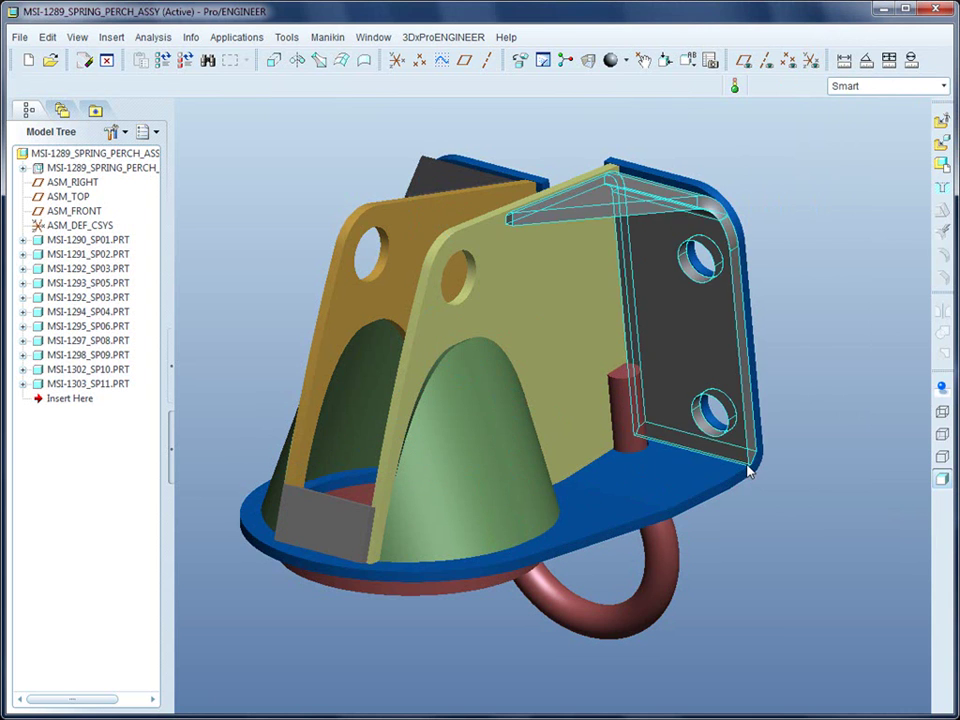
- Reselect the gray bracket at its lower corner and use Pick From List to choose a CHAMFER_1 edge of the blue base
{"action": "left_click", "coordinate": [750, 471]}
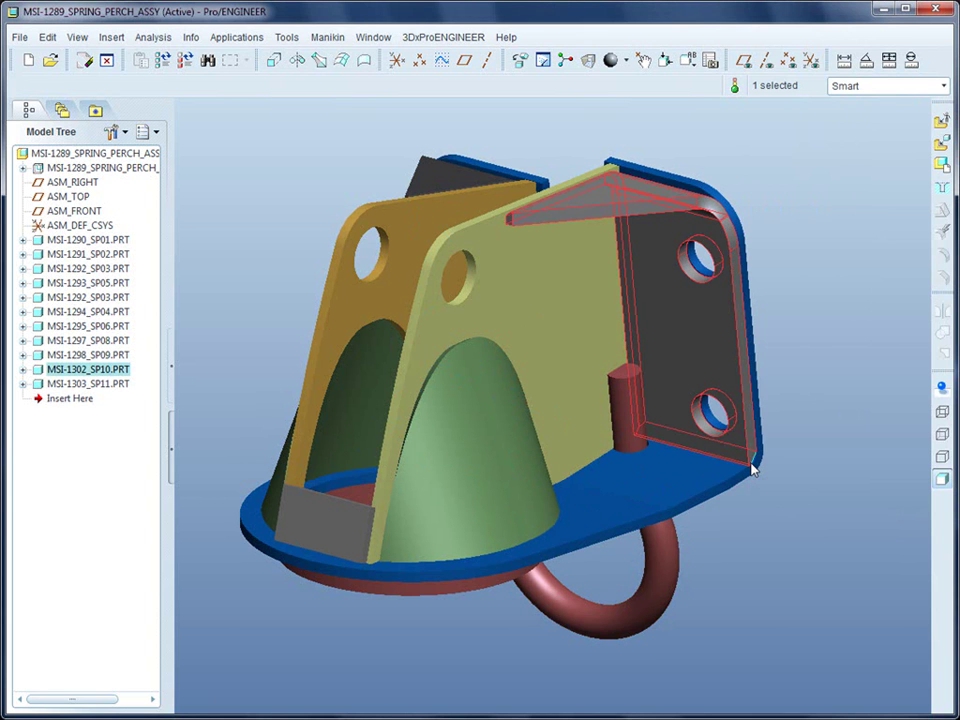
{"action": "right_click", "coordinate": [753, 468]}
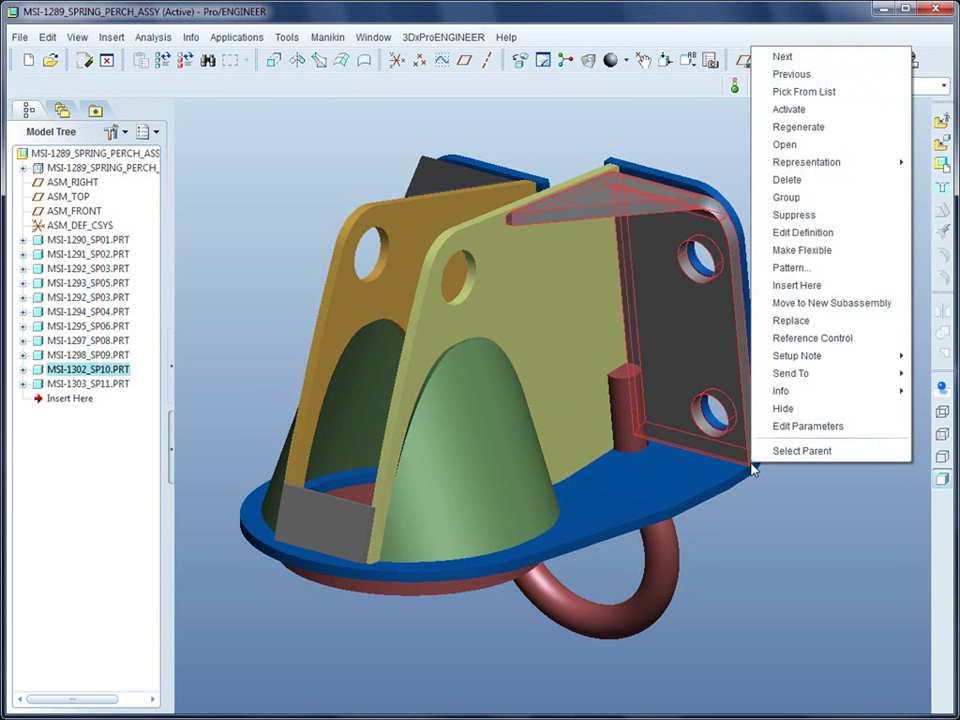
{"action": "left_click", "coordinate": [806, 92]}
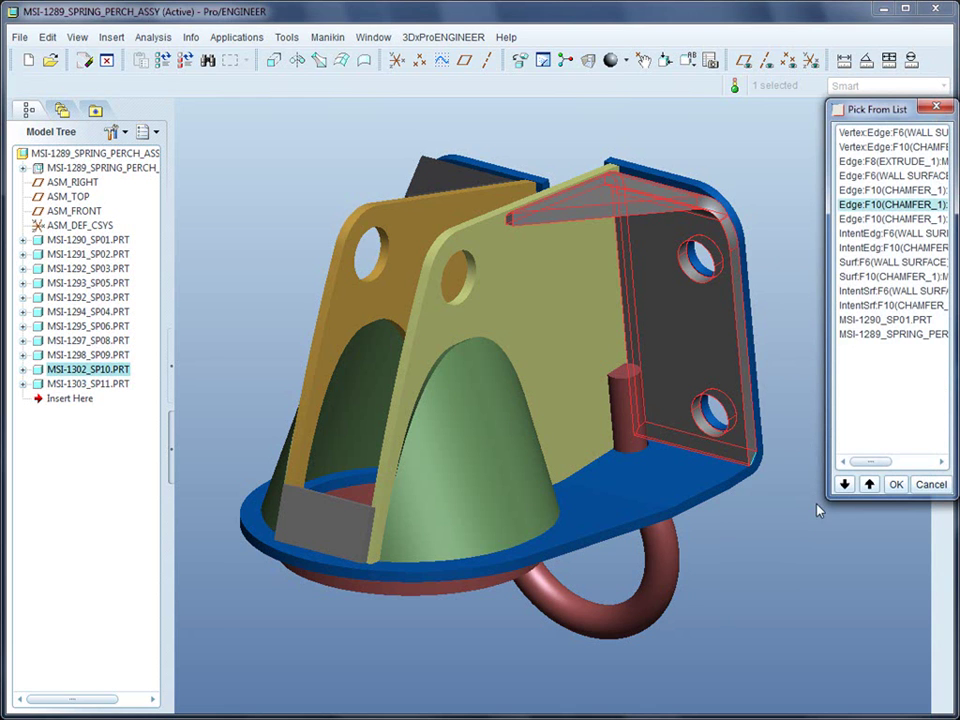
{"action": "left_click", "coordinate": [896, 485]}
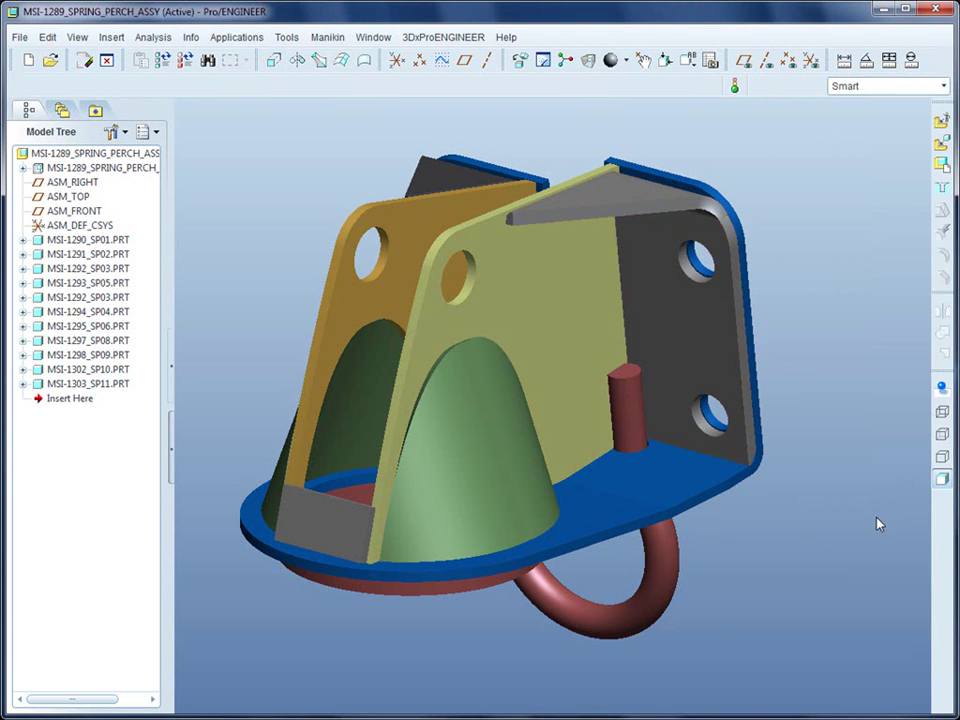
- Open the yellow side plate MSI-1291_SP02 in its own part window
{"action": "left_click", "coordinate": [580, 287]}
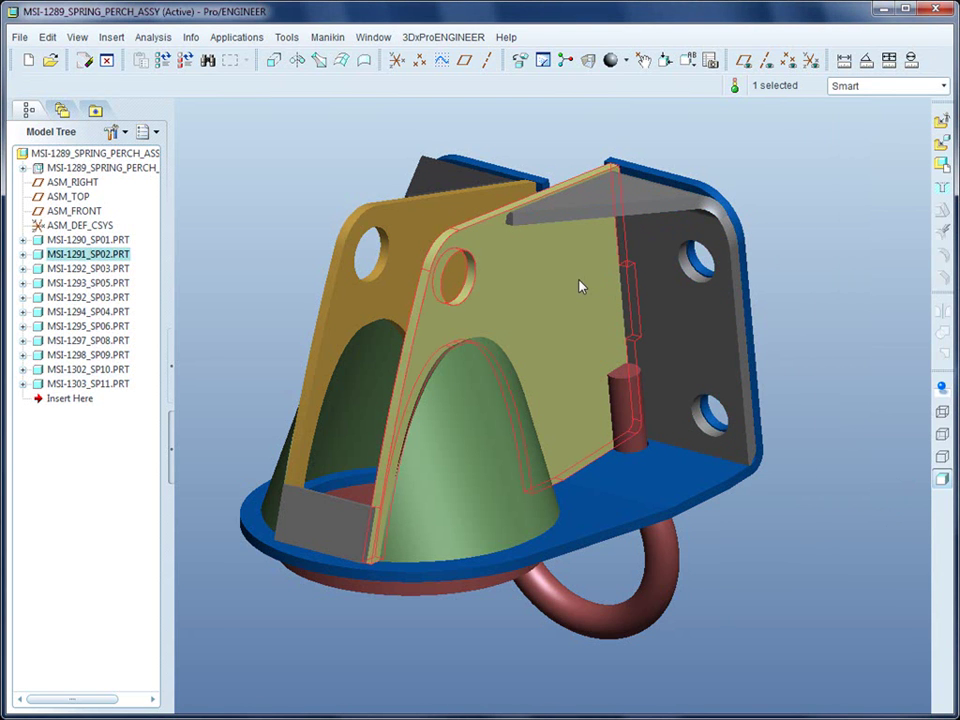
{"action": "right_click", "coordinate": [580, 287]}
{"action": "left_click", "coordinate": [617, 325]}
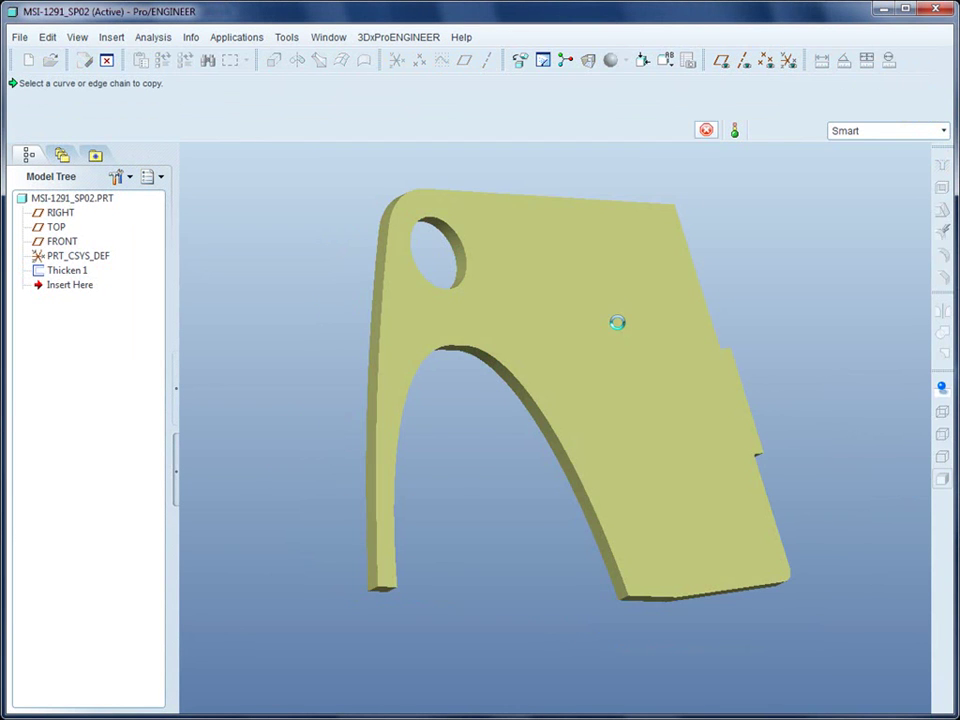
- Select the plate's thicken feature, then select its upper edge, tab edge, arch edge and geometry around the hole together
{"action": "mouse_move", "coordinate": [598, 306]}
{"action": "middle_mouse_down"}
{"action": "mouse_move", "coordinate": [594, 338]}
{"action": "mouse_move", "coordinate": [570, 315]}
{"action": "mouse_move", "coordinate": [570, 326]}
{"action": "mouse_move", "coordinate": [600, 356]}
{"action": "middle_mouse_up"}
{"action": "scroll", "coordinate": [609, 356], "scroll_direction": "up", "scroll_amount": 2}
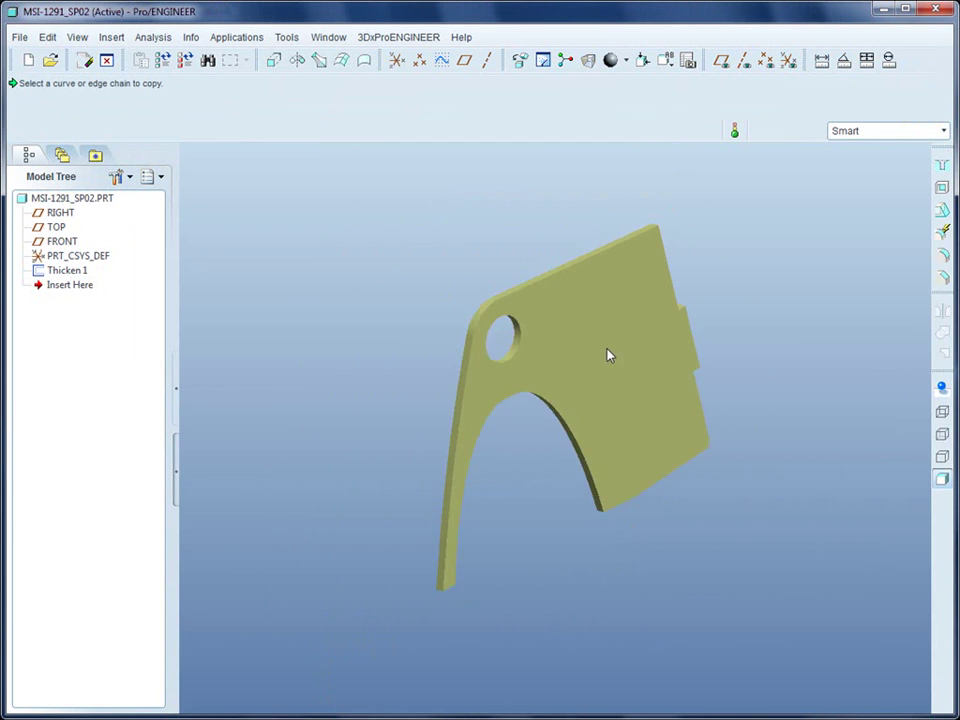
{"action": "left_click", "coordinate": [614, 318]}
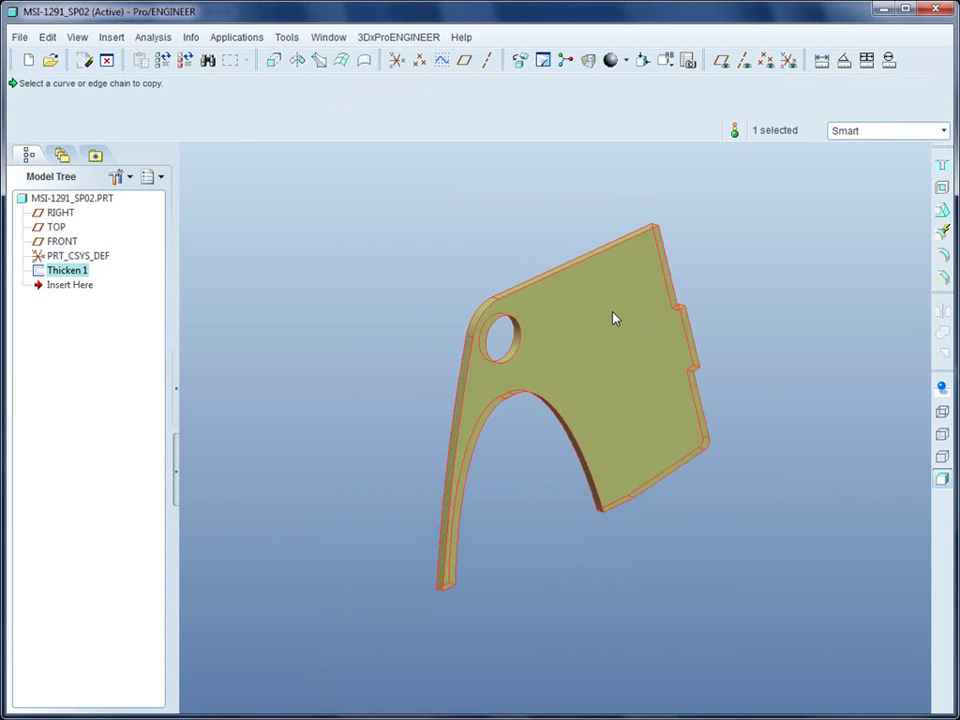
{"action": "left_click", "coordinate": [574, 271]}
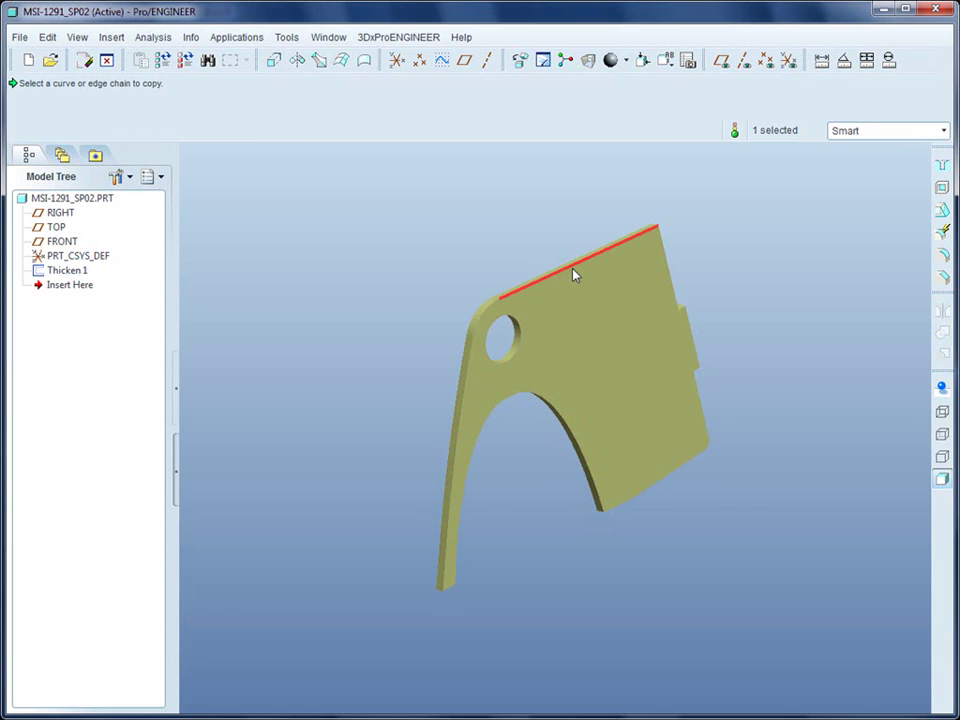
{"action": "left_click", "coordinate": [694, 338], "text": "ctrl"}
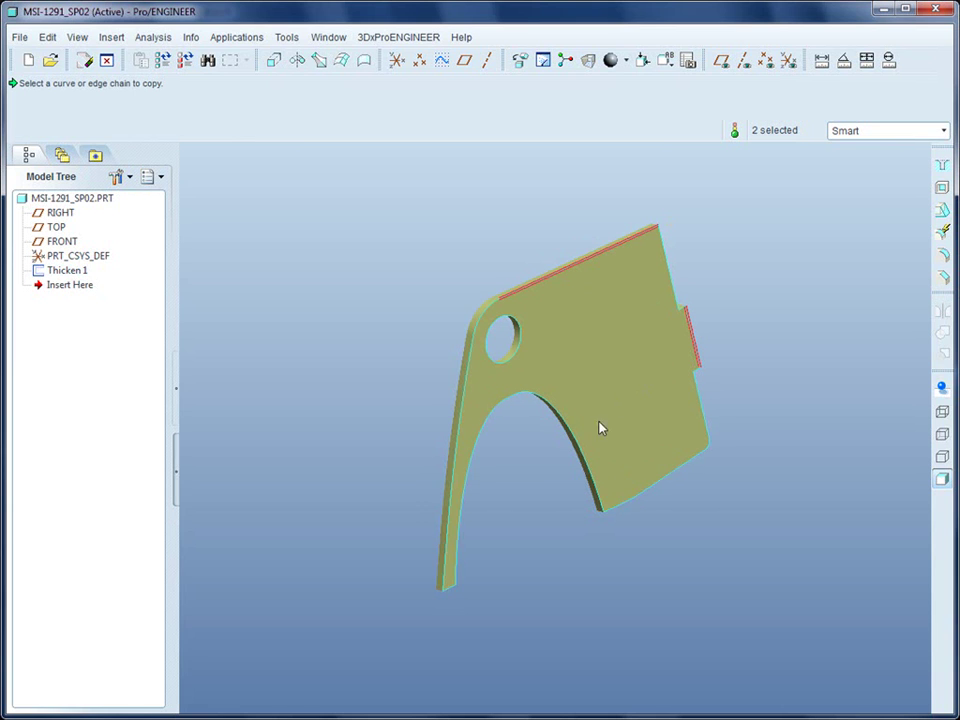
{"action": "left_click", "coordinate": [574, 446], "text": "ctrl"}
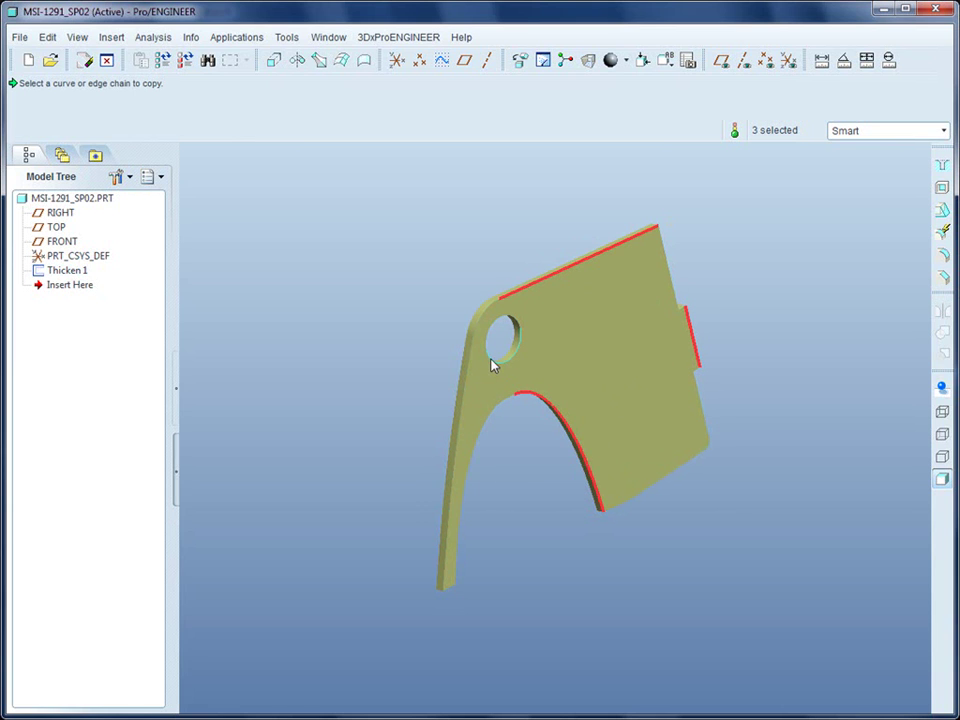
{"action": "left_click", "coordinate": [489, 359], "text": "ctrl"}
{"action": "left_click", "coordinate": [512, 355], "text": "ctrl"}
{"action": "left_click", "coordinate": [669, 358], "text": "ctrl"}
{"action": "middle_click_drag", "start_coordinate": [669, 358], "coordinate": [648, 357]}
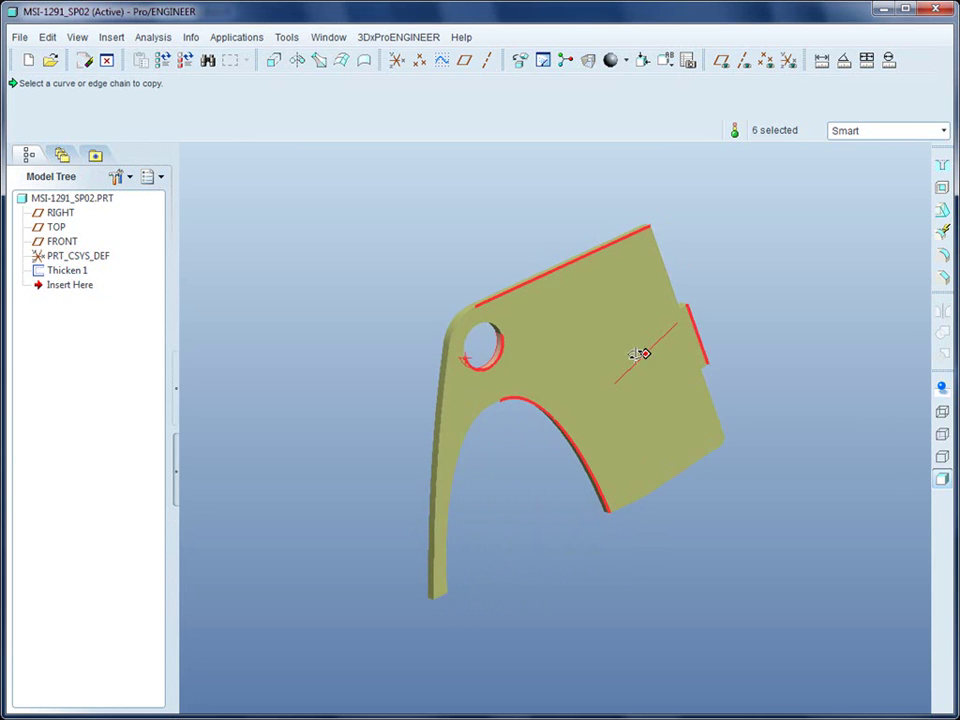
- Clear the selection, then select the plate's upper edge and extend it to a tangent chain around the corner and along the narrow leg
{"action": "left_click", "coordinate": [458, 242]}
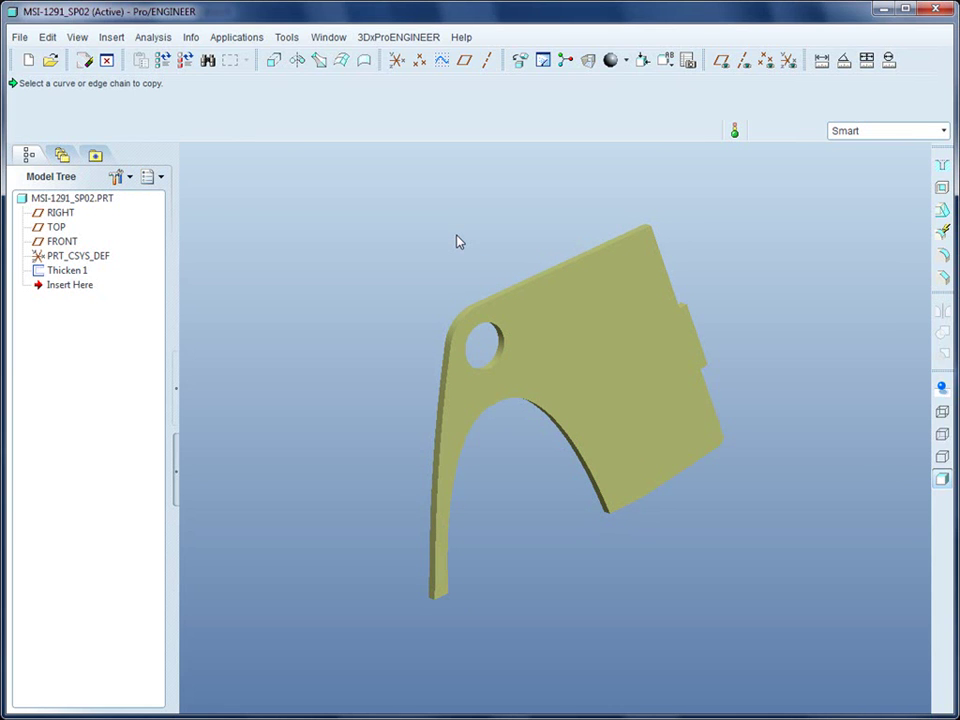
{"action": "left_click", "coordinate": [563, 280]}
{"action": "left_click", "coordinate": [550, 276]}
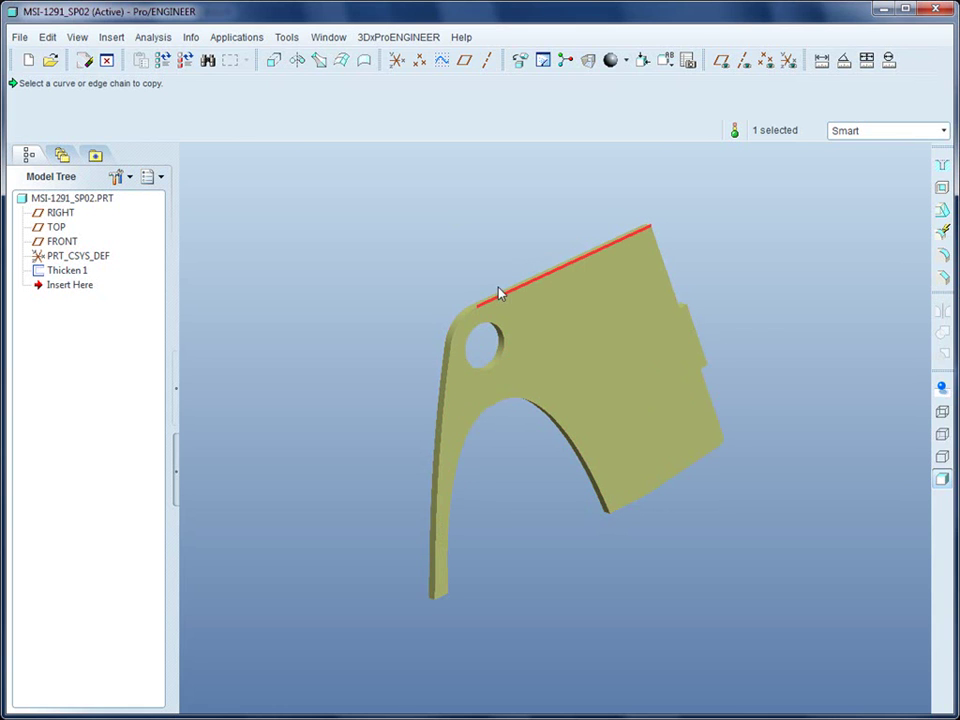
{"action": "left_click", "coordinate": [466, 327], "text": "shift"}
{"action": "left_click", "coordinate": [452, 364], "text": "shift"}
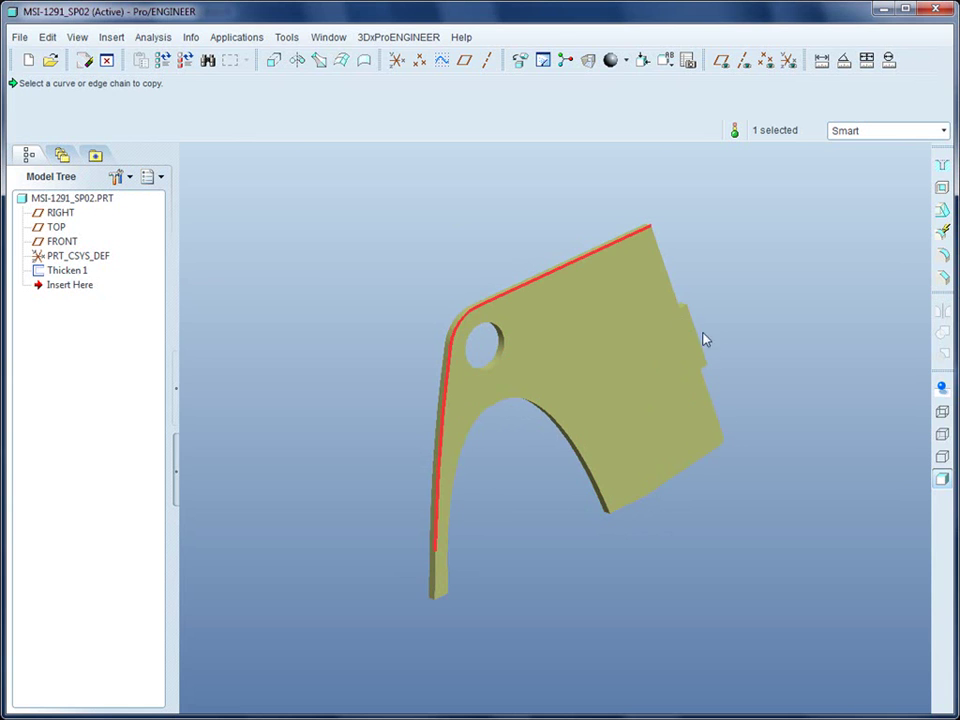
- Copy and paste the selected edge chain, replacing its reference with the short edge above the tab, then with the upper edge
{"action": "mouse_move", "coordinate": [670, 330]}
{"action": "middle_mouse_down"}
{"action": "mouse_move", "coordinate": [681, 317]}
{"action": "mouse_move", "coordinate": [606, 362]}
{"action": "mouse_move", "coordinate": [594, 347]}
{"action": "middle_mouse_up"}
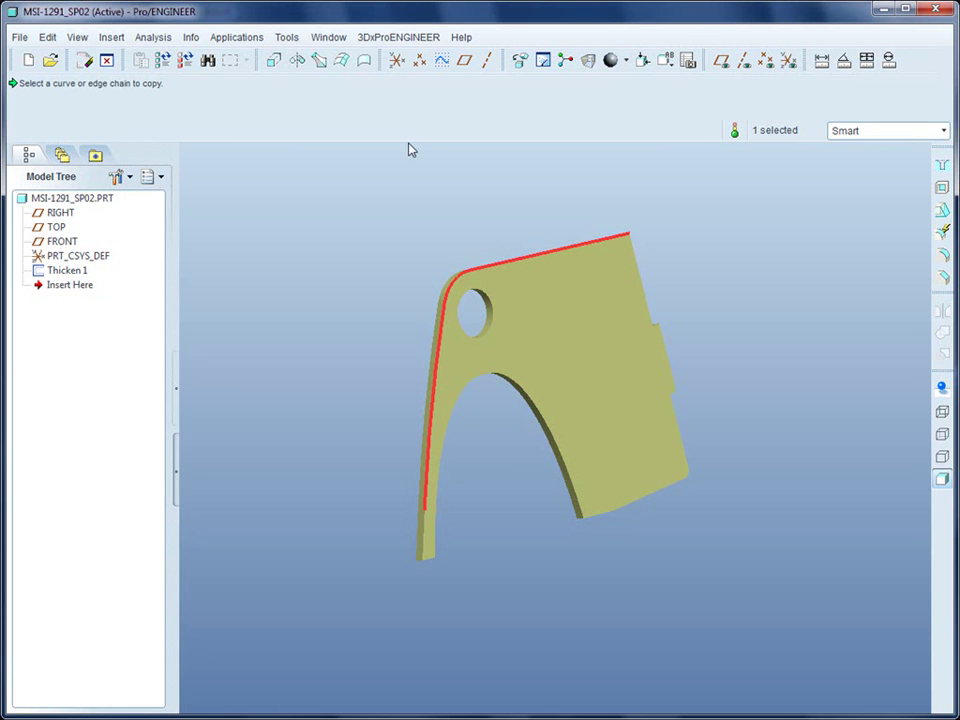
{"action": "key", "text": "ctrl+c"}
{"action": "key", "text": "ctrl+v"}
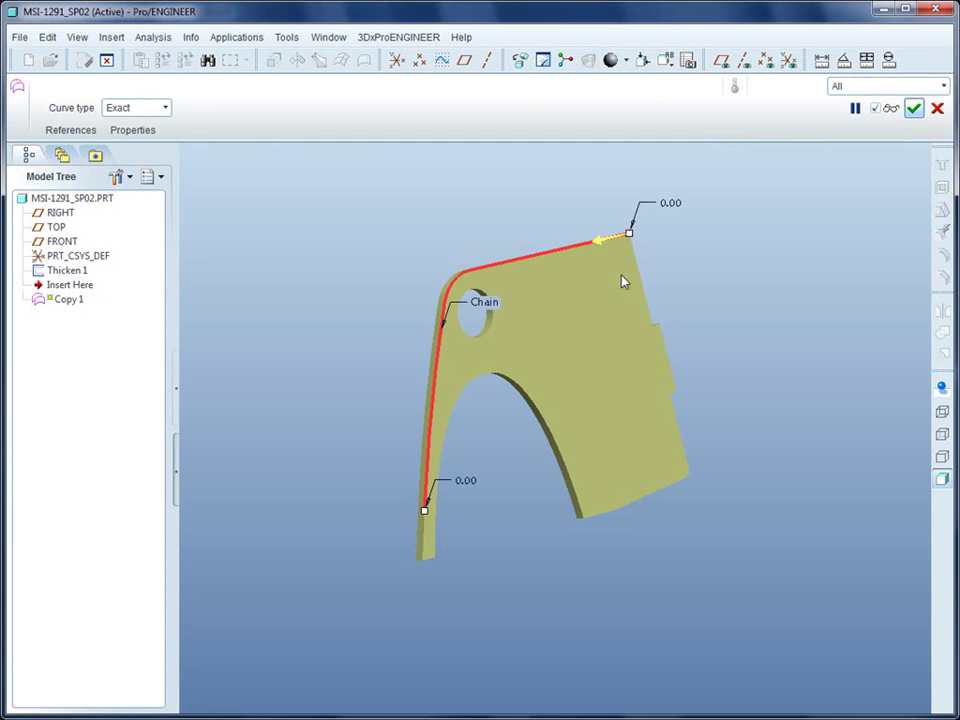
{"action": "left_click", "coordinate": [649, 308]}
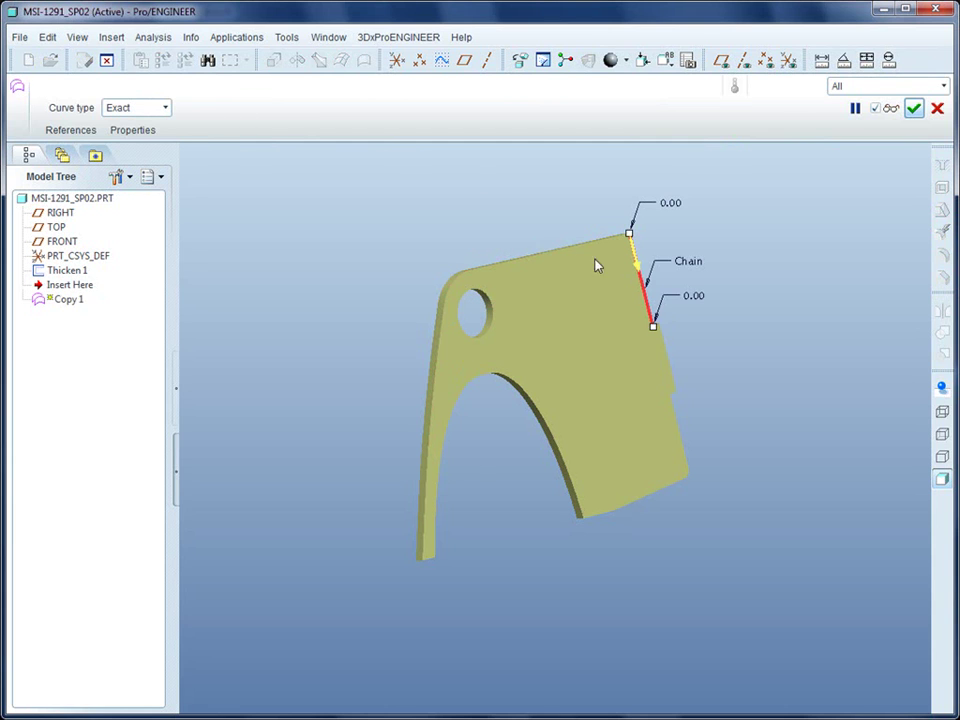
{"action": "left_click", "coordinate": [560, 258]}
{"action": "mouse_move", "coordinate": [512, 210]}
{"action": "middle_mouse_down"}
{"action": "mouse_move", "coordinate": [506, 197]}
{"action": "mouse_move", "coordinate": [520, 192]}
{"action": "middle_mouse_up"}
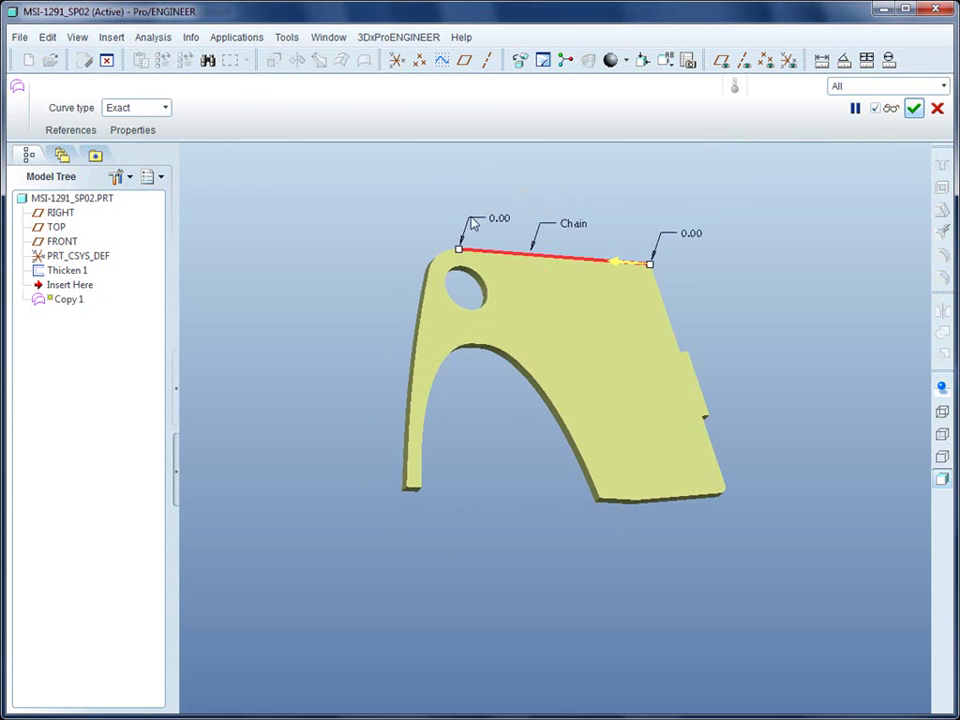
- Preview the Tangent, Surface loop from to and Surface loop chain options for the upper edge with Pick From List, then cancel the list
{"action": "right_click", "coordinate": [426, 292]}
{"action": "left_click", "coordinate": [472, 332]}
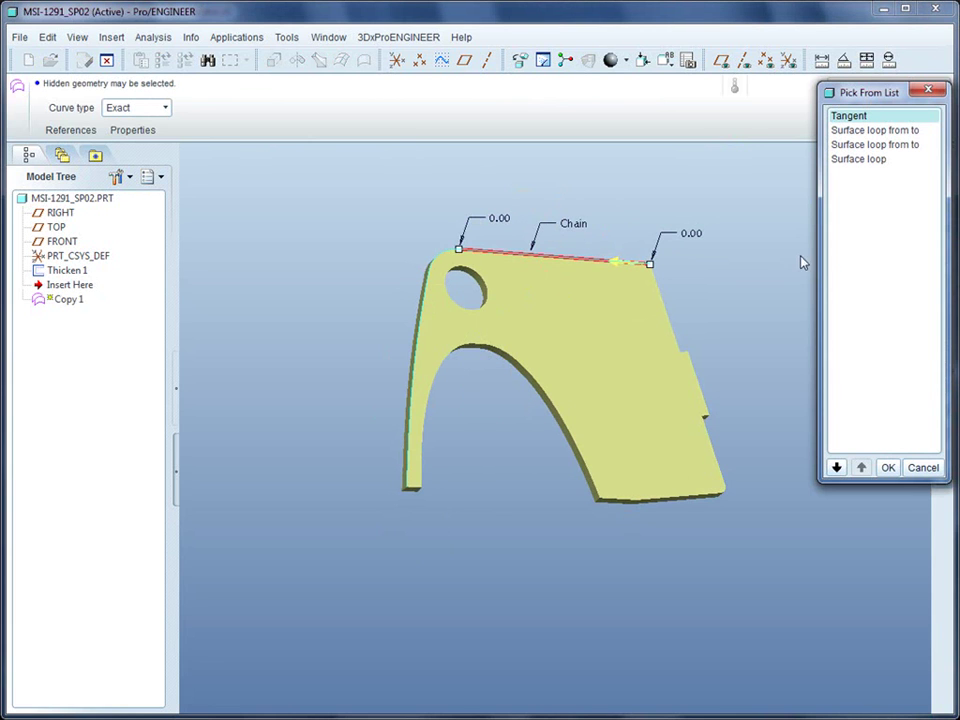
{"action": "left_click", "coordinate": [884, 146]}
{"action": "left_click", "coordinate": [859, 133]}
{"action": "left_click", "coordinate": [868, 146]}
{"action": "left_click", "coordinate": [877, 163]}
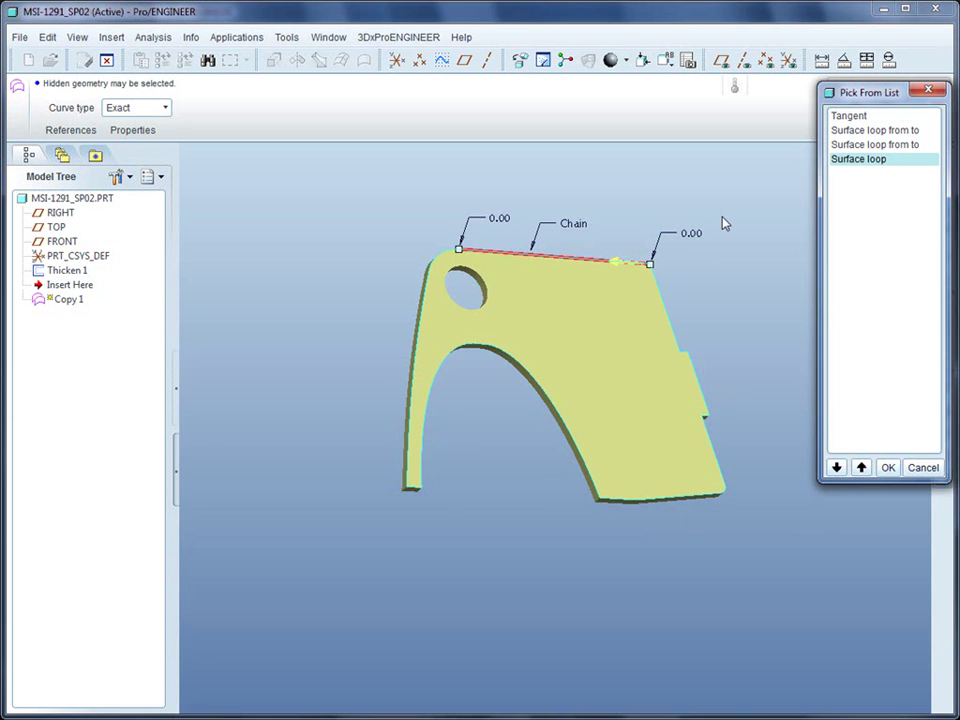
{"action": "left_click", "coordinate": [923, 467]}
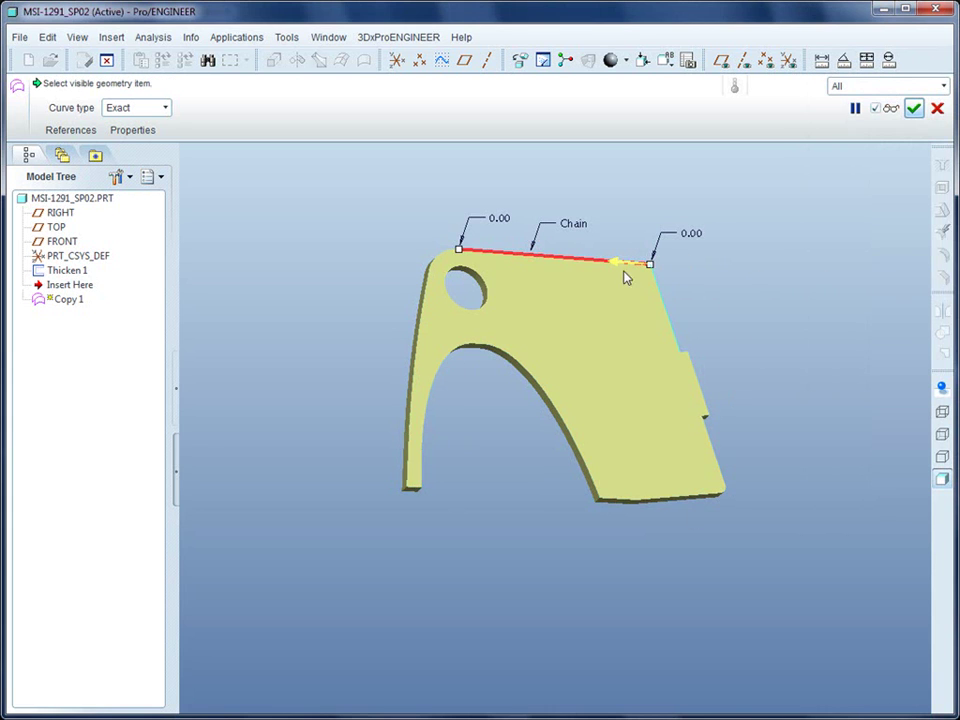
- Cycle through the chain options and choose the tangent chain from the upper edge down the narrow leg, then cancel the curve copy
{"action": "scroll", "coordinate": [468, 340], "scroll_direction": "up", "scroll_amount": 2}
{"action": "scroll", "coordinate": [551, 262], "scroll_direction": "up", "scroll_amount": 2}
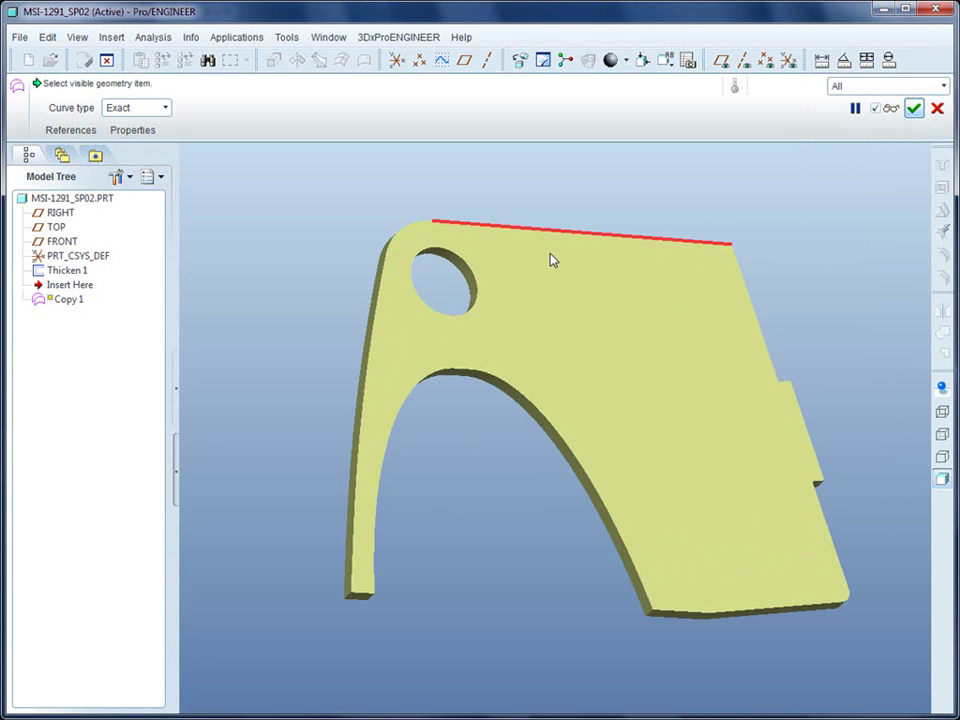
{"action": "right_click", "coordinate": [376, 313]}
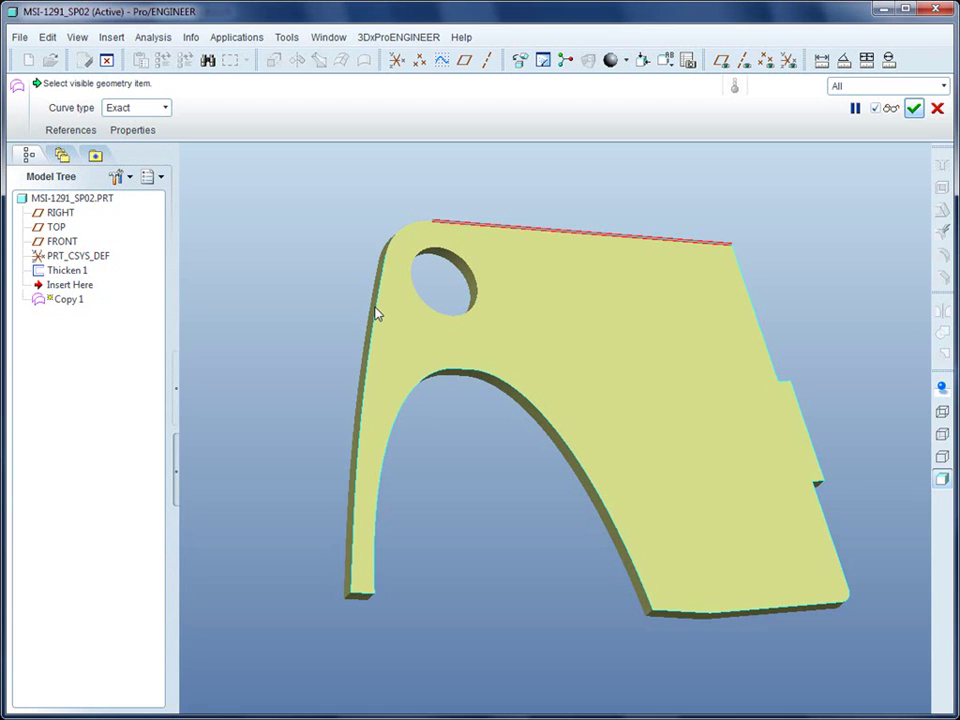
{"action": "right_click", "coordinate": [376, 313]}
{"action": "left_click", "coordinate": [354, 578]}
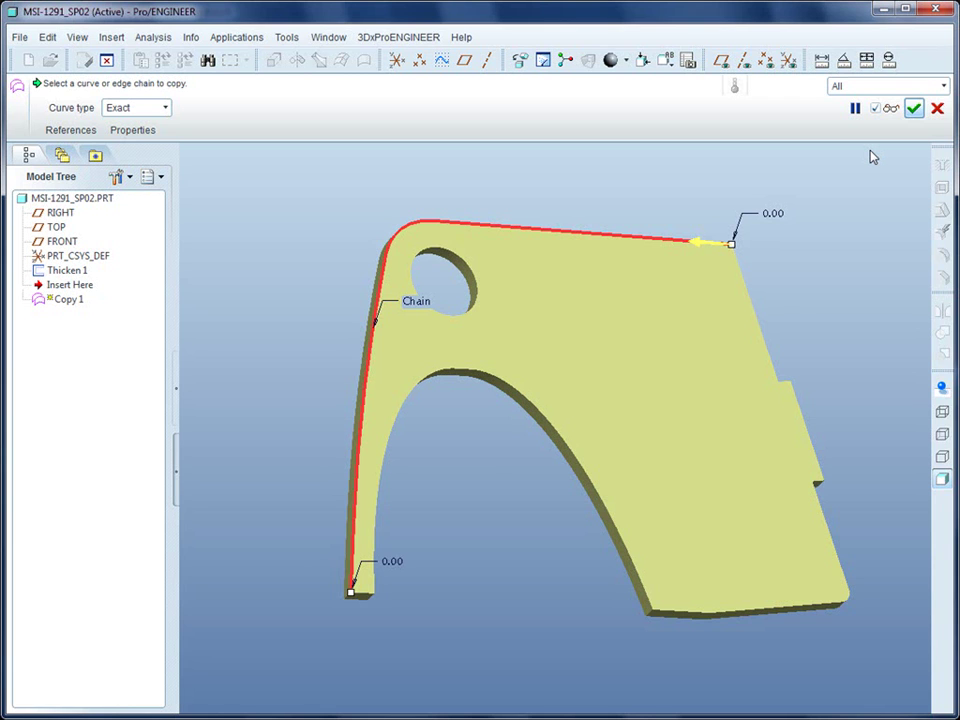
{"action": "right_click", "coordinate": [760, 322]}
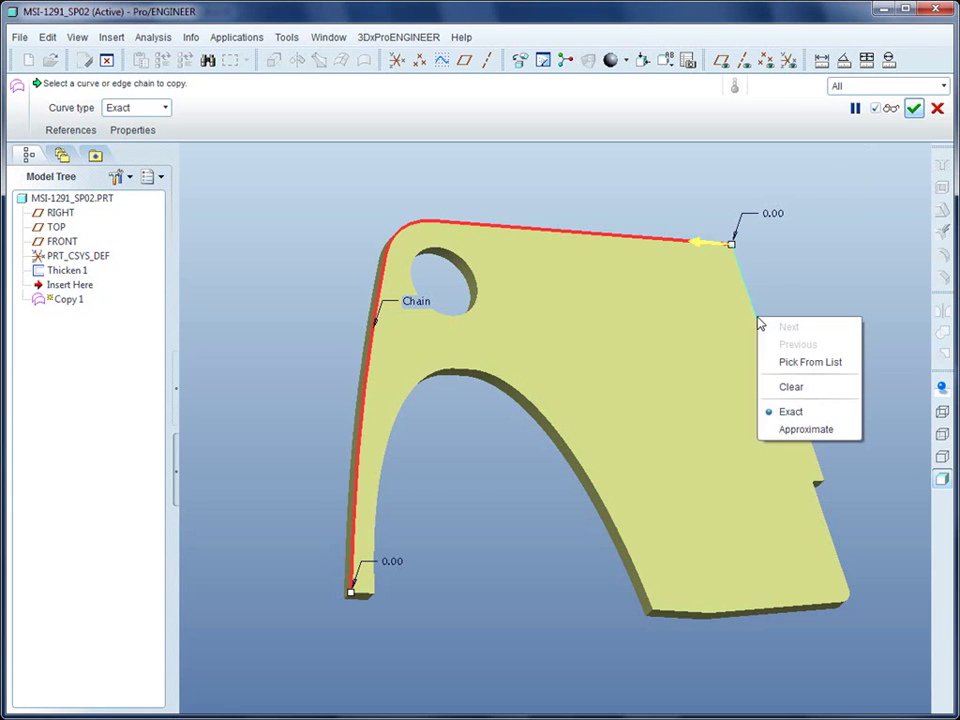
{"action": "left_click", "coordinate": [847, 206]}
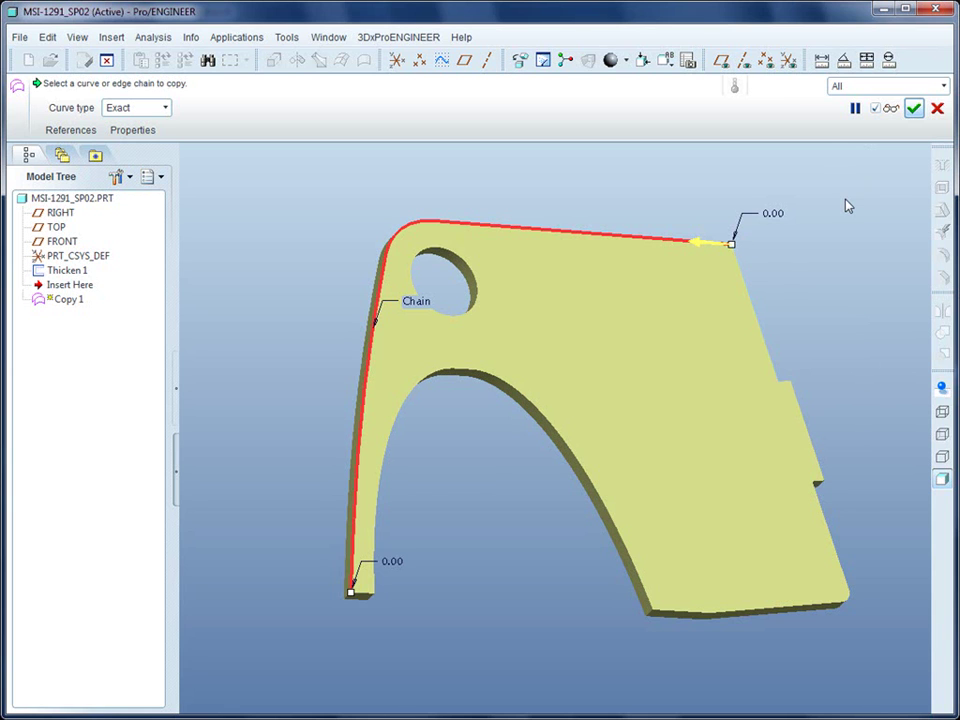
{"action": "key", "text": "Escape"}
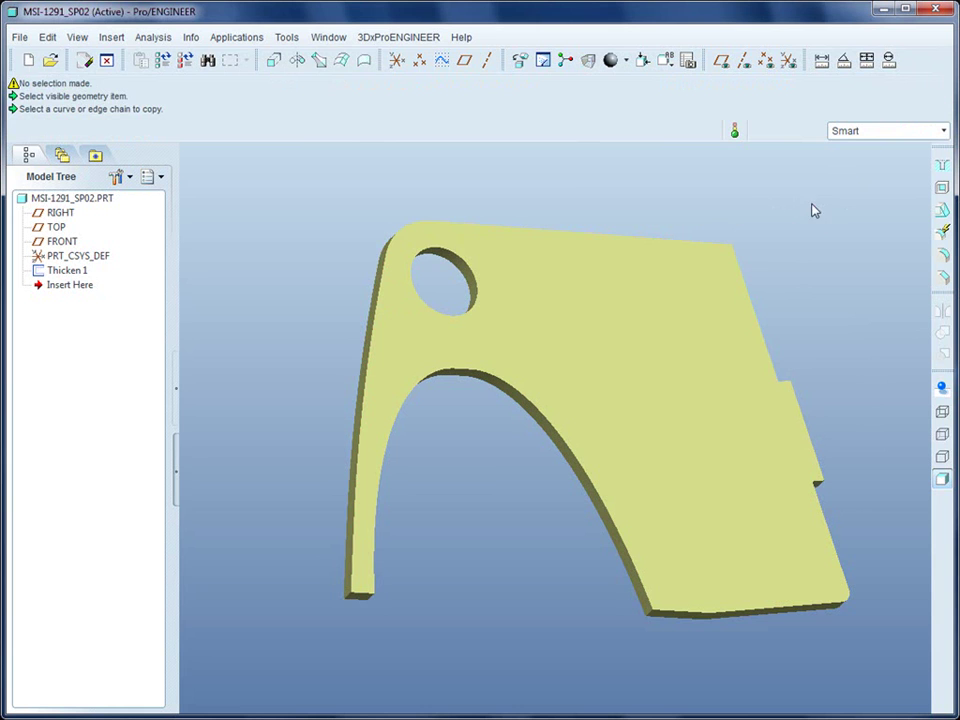
- Switch to the MSI-1298_SP09 part and select the surfaces of its large curve and the adjoining bend together
{"action": "left_click", "coordinate": [329, 37]}
{"action": "left_click", "coordinate": [400, 253]}
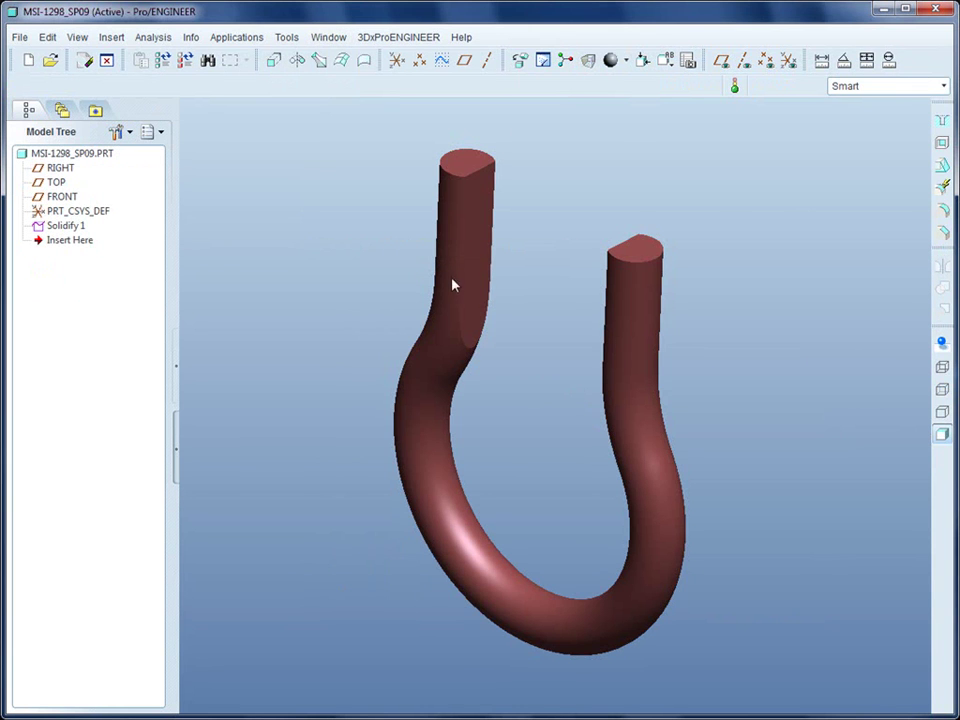
{"action": "left_click", "coordinate": [638, 333]}
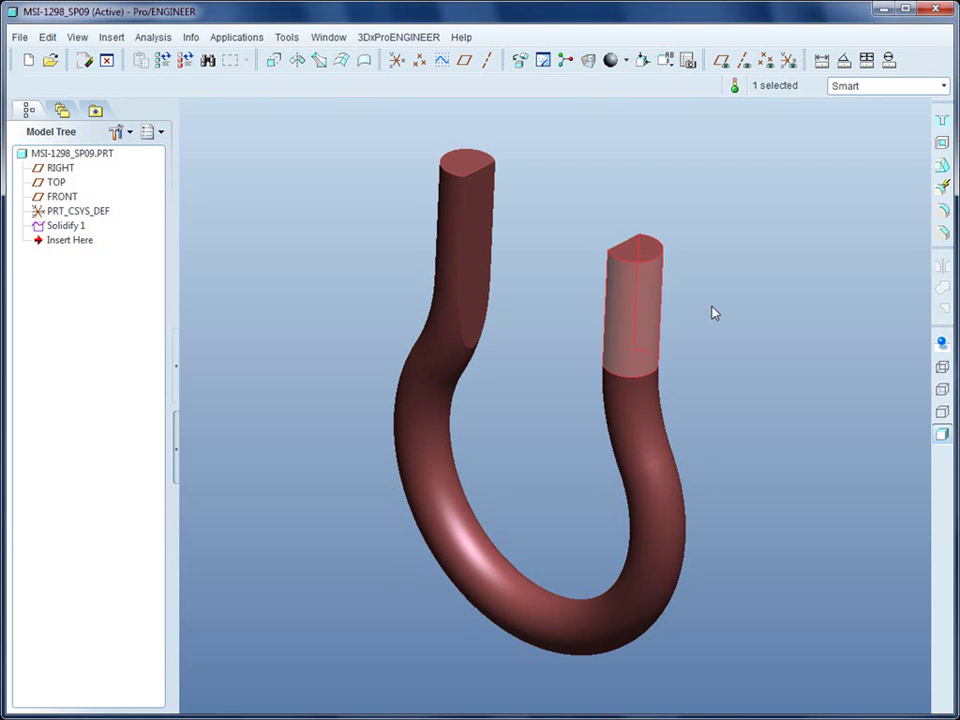
{"action": "left_click", "coordinate": [649, 410]}
{"action": "left_click", "coordinate": [660, 516]}
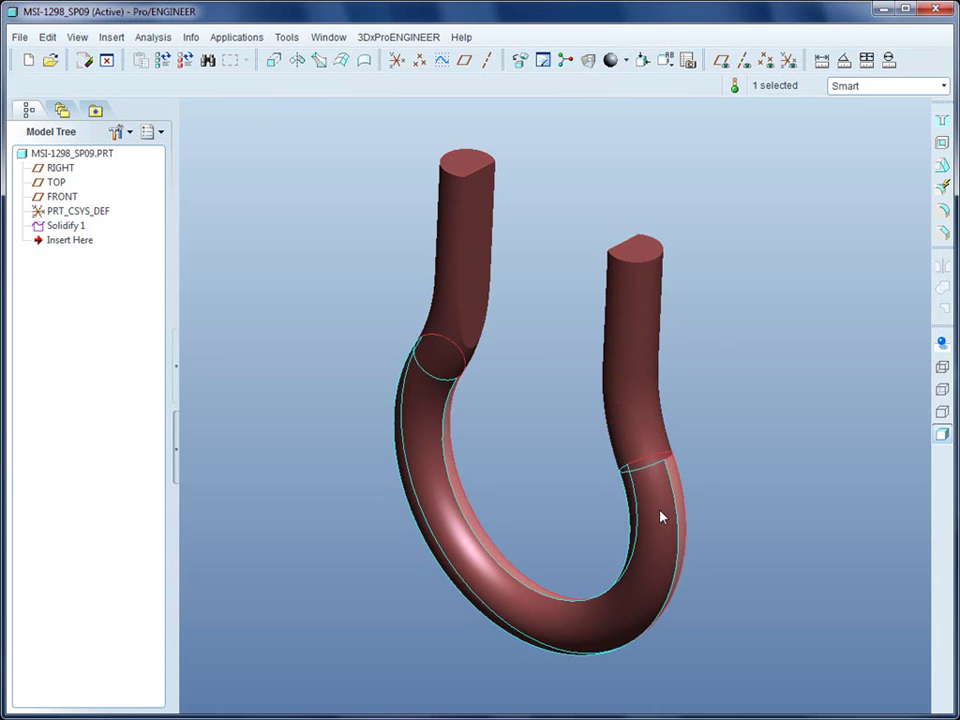
{"action": "left_click", "coordinate": [660, 516], "text": "ctrl"}
{"action": "left_click", "coordinate": [648, 452], "text": "ctrl"}
{"action": "left_click", "coordinate": [664, 444], "text": "ctrl"}
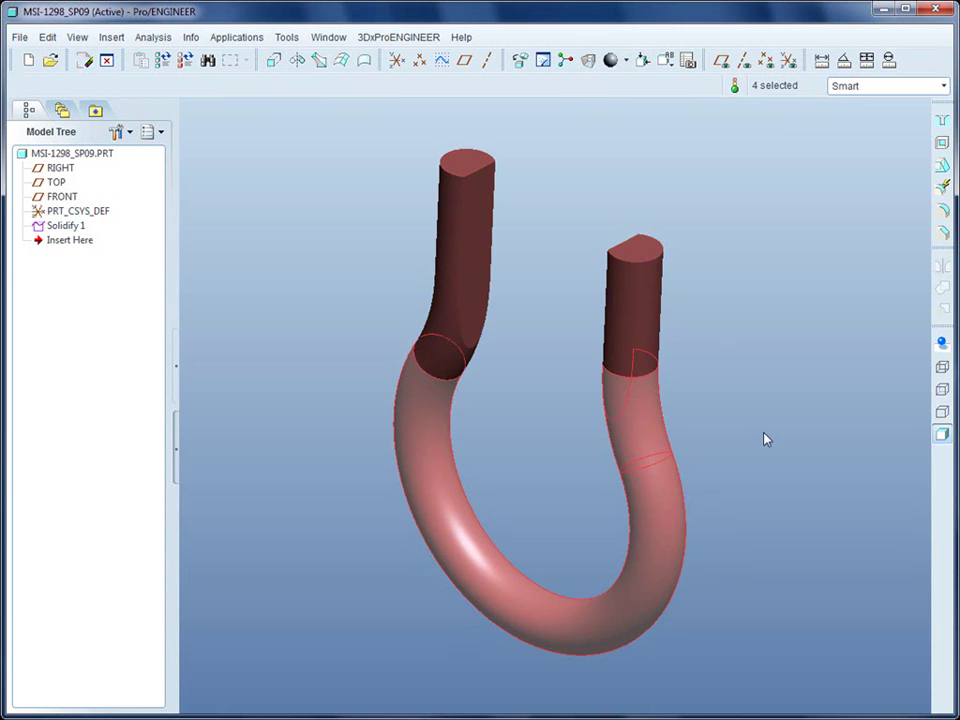
- Select the hook's round surfaces as a seed and boundary set, then reselect only the cylindrical end surface as the seed
{"action": "left_click", "coordinate": [652, 298]}
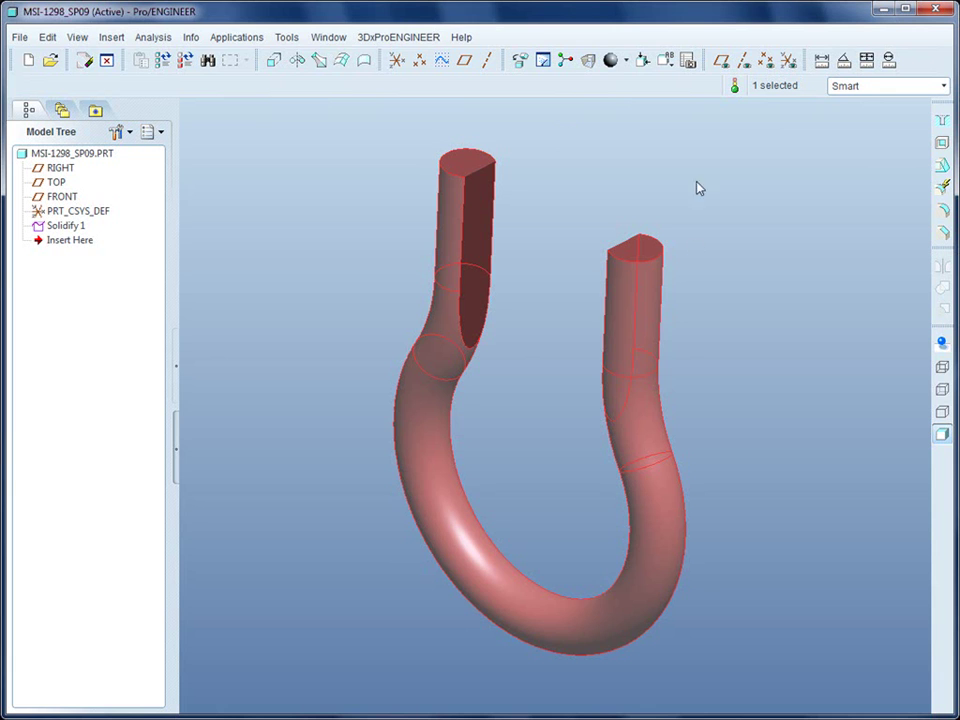
{"action": "left_click", "coordinate": [648, 320]}
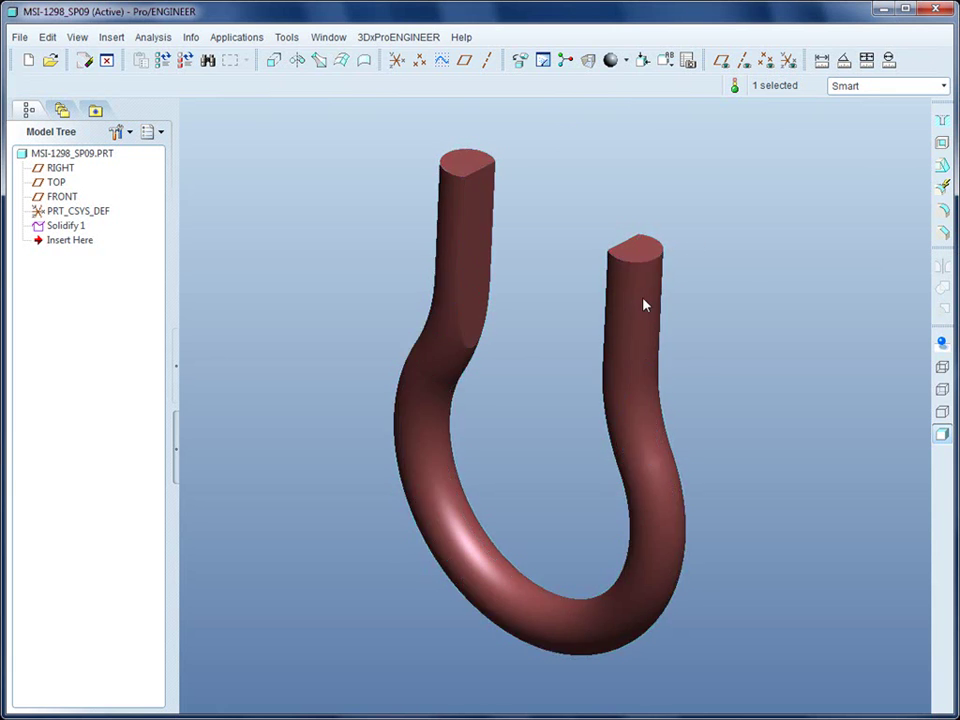
{"action": "left_click", "coordinate": [648, 302]}
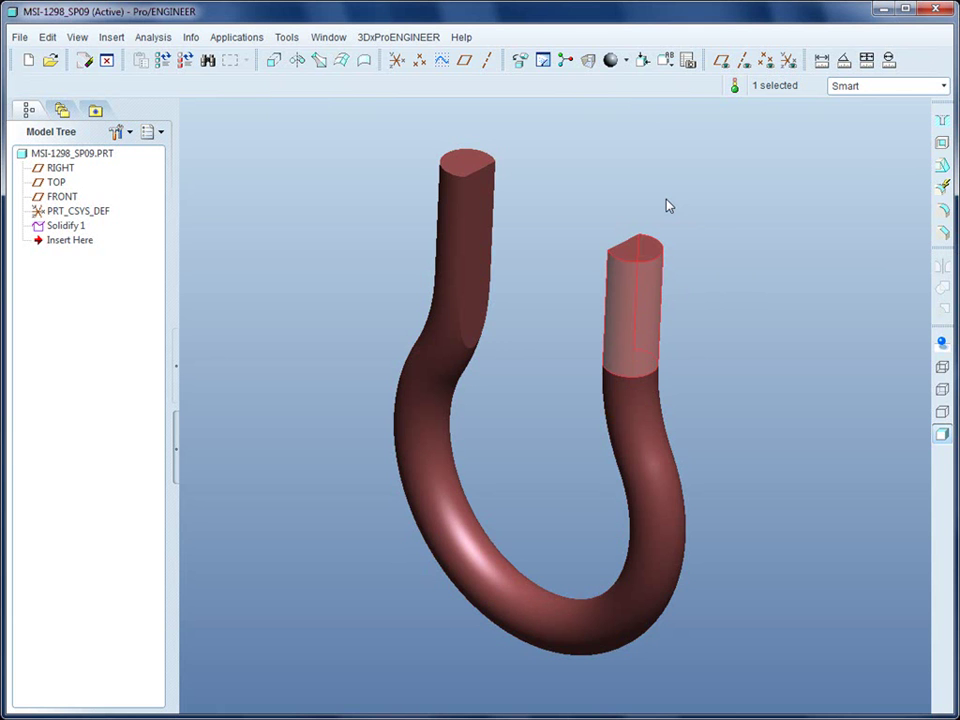
- Build a seed and boundary surface set from the cylindrical end surface, using the two flats and both end faces as boundaries
{"action": "mouse_move", "coordinate": [750, 320]}
{"action": "middle_mouse_down"}
{"action": "mouse_move", "coordinate": [759, 334]}
{"action": "mouse_move", "coordinate": [799, 317]}
{"action": "mouse_move", "coordinate": [846, 347]}
{"action": "mouse_move", "coordinate": [628, 332]}
{"action": "middle_mouse_up"}
{"action": "scroll", "coordinate": [656, 334], "scroll_direction": "down", "scroll_amount": 3}
{"action": "scroll", "coordinate": [830, 367], "scroll_direction": "up", "scroll_amount": 3}
{"action": "scroll", "coordinate": [814, 332], "scroll_direction": "down", "scroll_amount": 1}
{"action": "scroll", "coordinate": [781, 386], "scroll_direction": "down", "scroll_amount": 2}
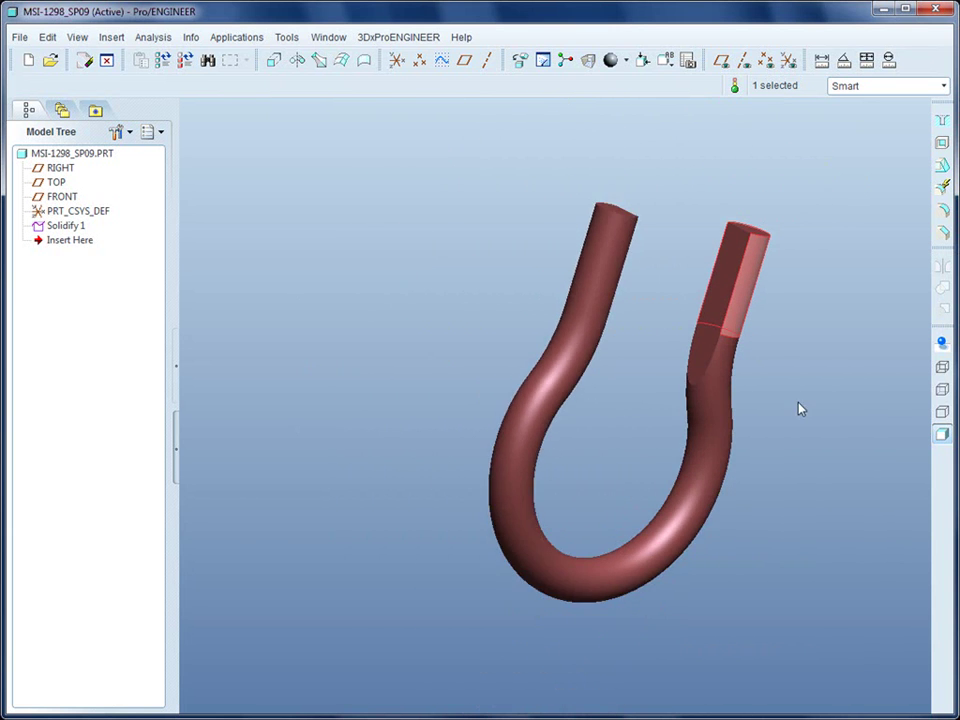
{"action": "scroll", "coordinate": [781, 386], "scroll_direction": "up", "scroll_amount": 2}
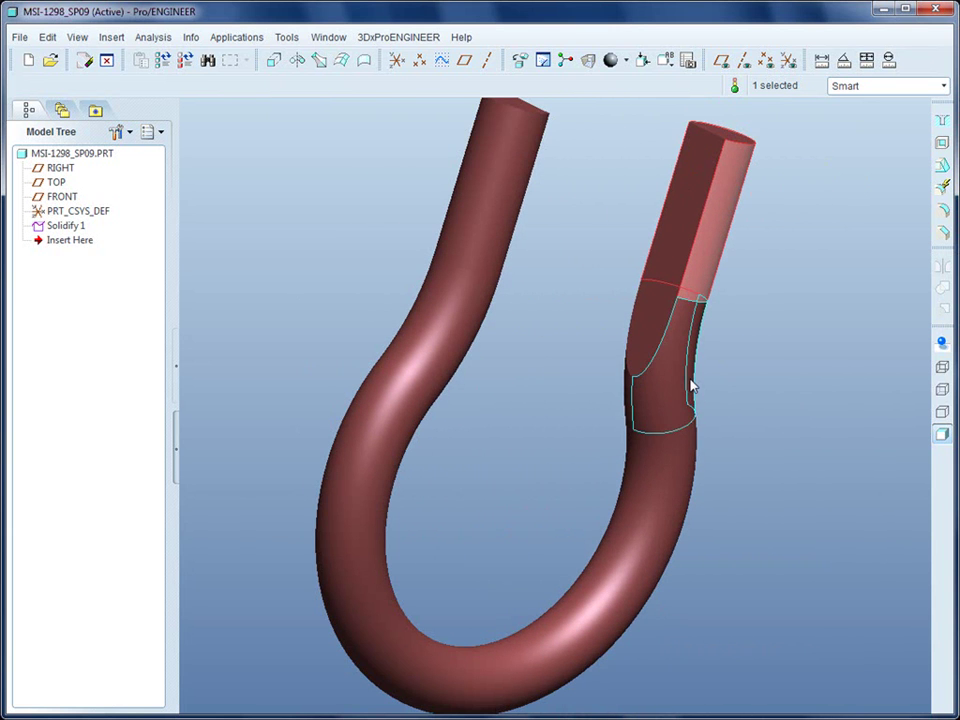
{"action": "left_click", "coordinate": [679, 386]}
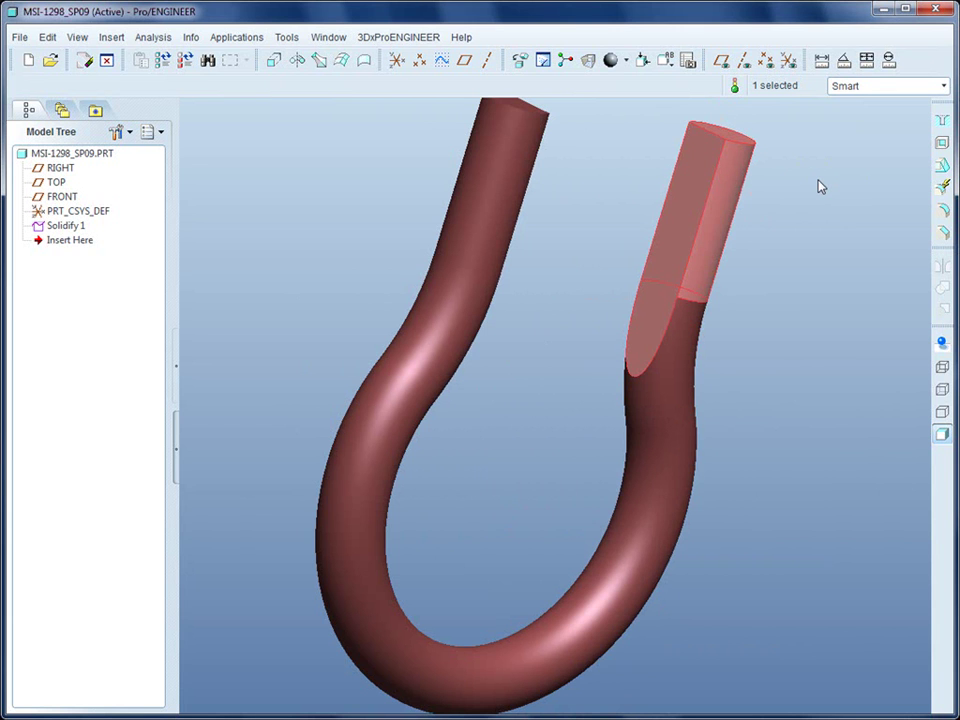
{"action": "middle_click_drag", "start_coordinate": [761, 257], "coordinate": [655, 279]}
{"action": "scroll", "coordinate": [767, 240], "scroll_direction": "up", "scroll_amount": 3}
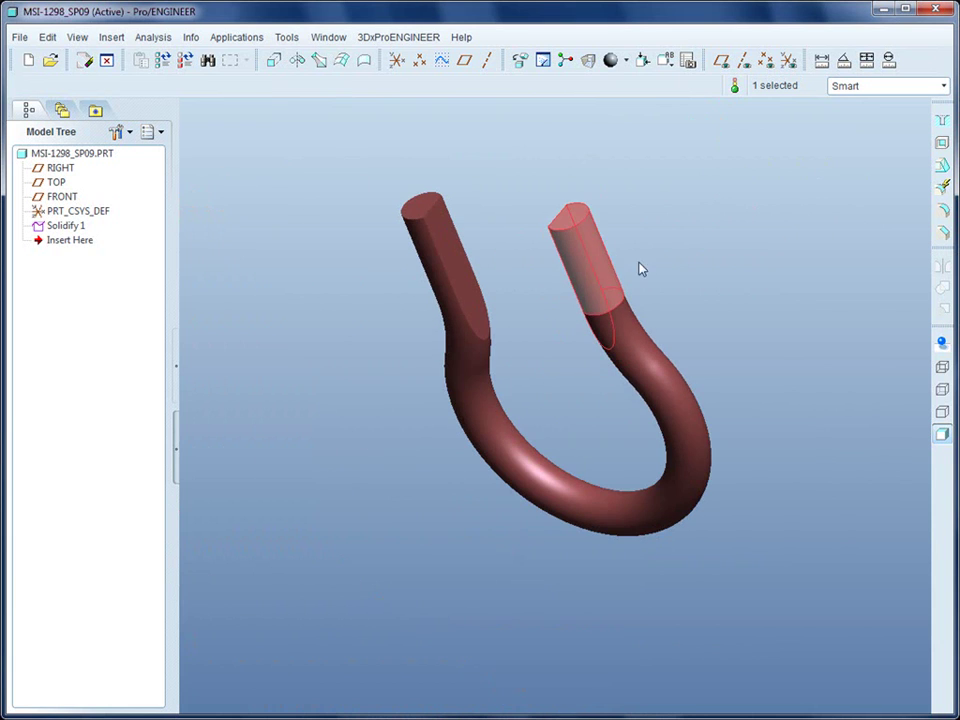
{"action": "left_click", "coordinate": [637, 352]}
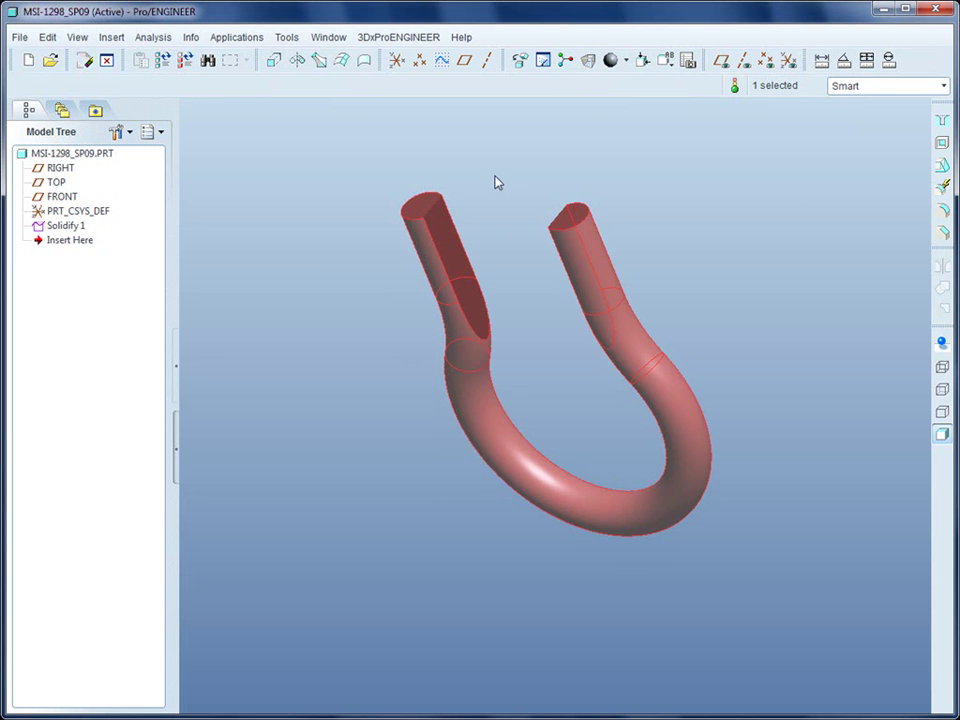
- Paste the surface set as a copy and examine the anchor and bounding surfaces of its seed and boundary set, then cancel the details
{"action": "key", "text": "ctrl+v"}
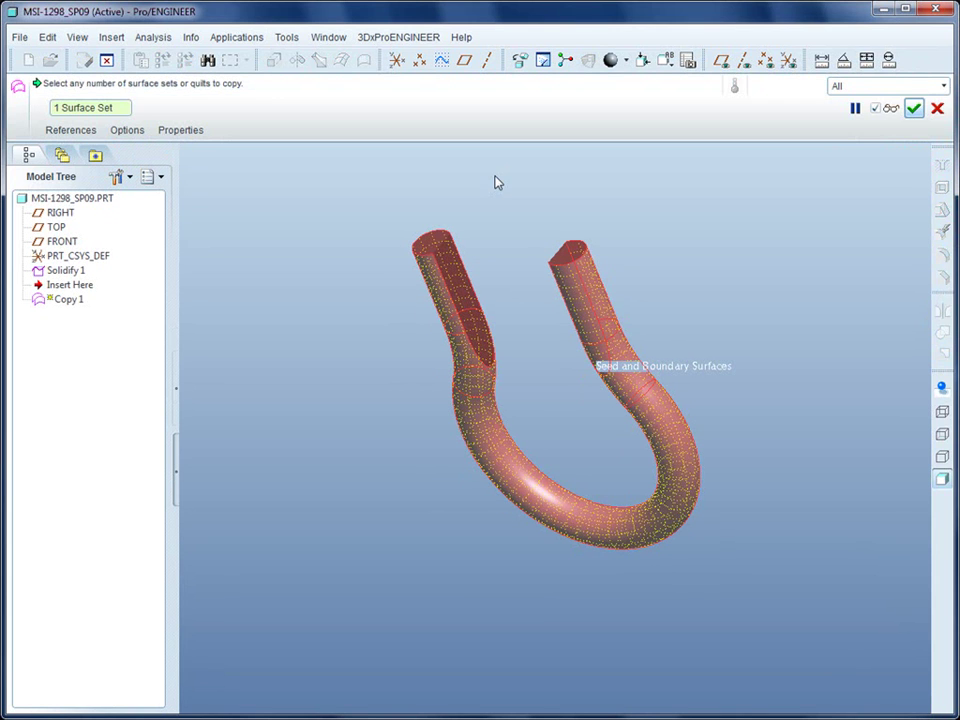
{"action": "left_click", "coordinate": [71, 131]}
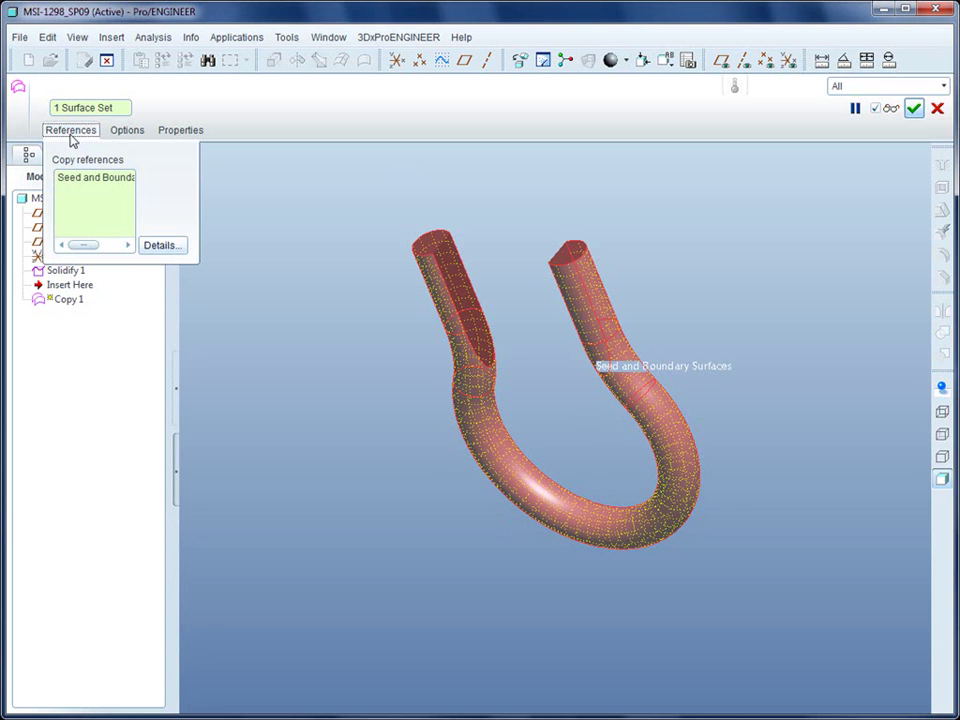
{"action": "left_click", "coordinate": [172, 246]}
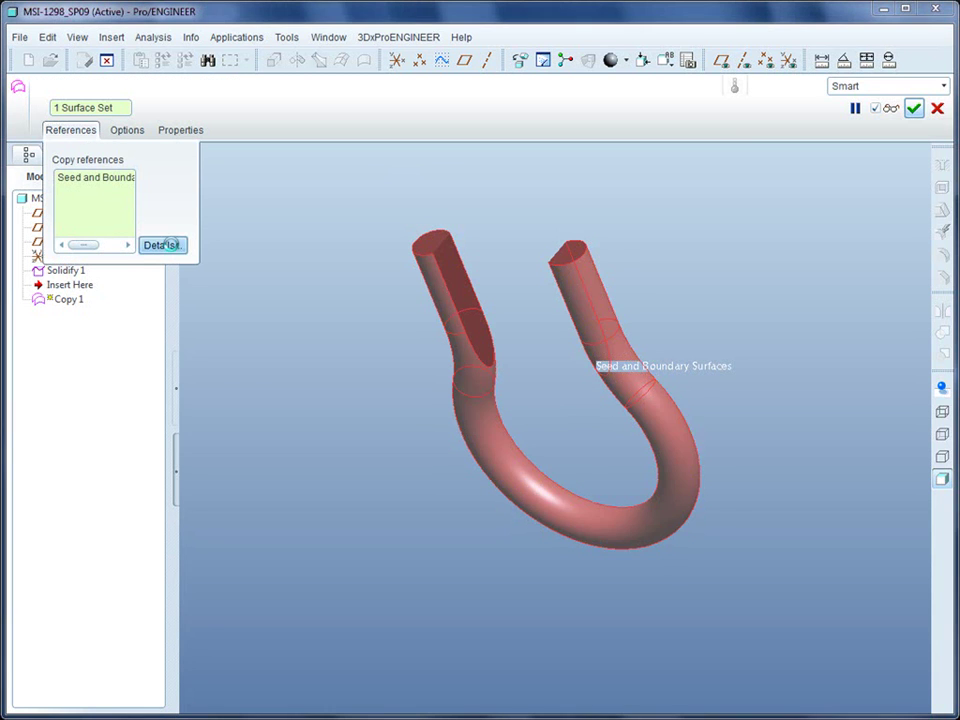
{"action": "left_click_drag", "start_coordinate": [840, 32], "coordinate": [838, 20]}
{"action": "middle_click_drag", "start_coordinate": [364, 360], "coordinate": [369, 373]}
{"action": "scroll", "coordinate": [471, 351], "scroll_direction": "down", "scroll_amount": 4}
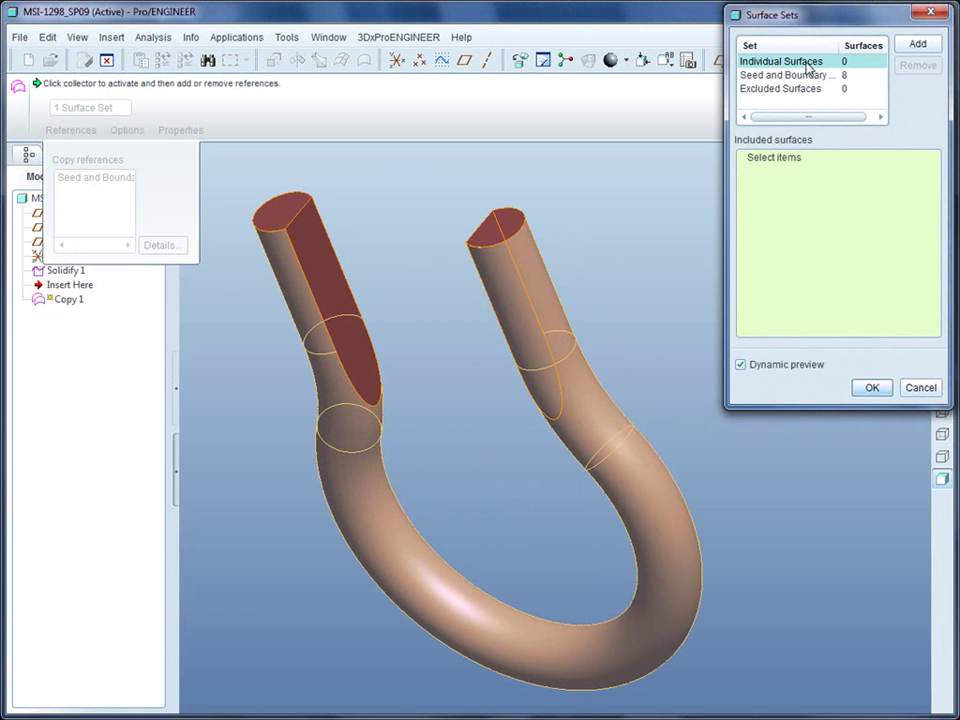
{"action": "left_click", "coordinate": [763, 76]}
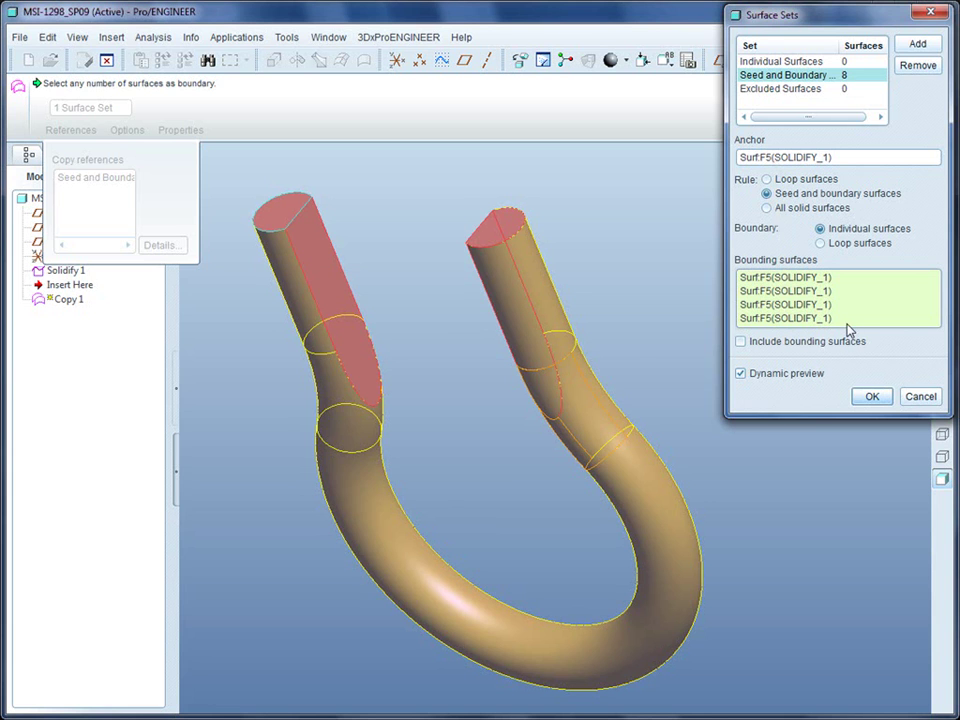
{"action": "left_click", "coordinate": [926, 396]}
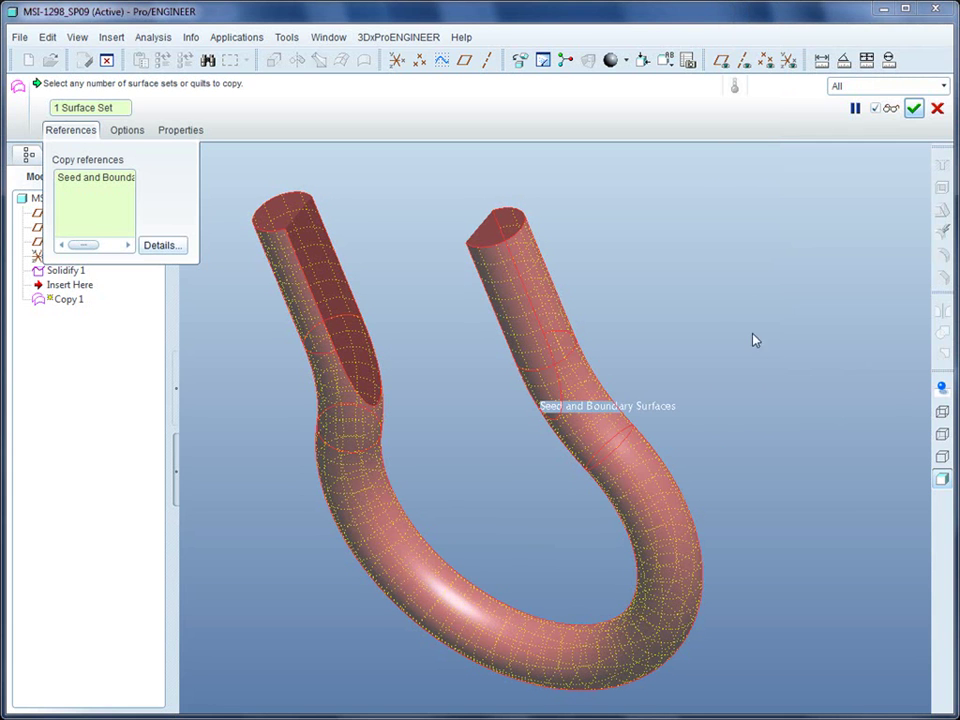
- Discard the surface copy and switch back to the MSI-1289_SPRING_PERCH_ASSY assembly
{"action": "left_click", "coordinate": [937, 109]}
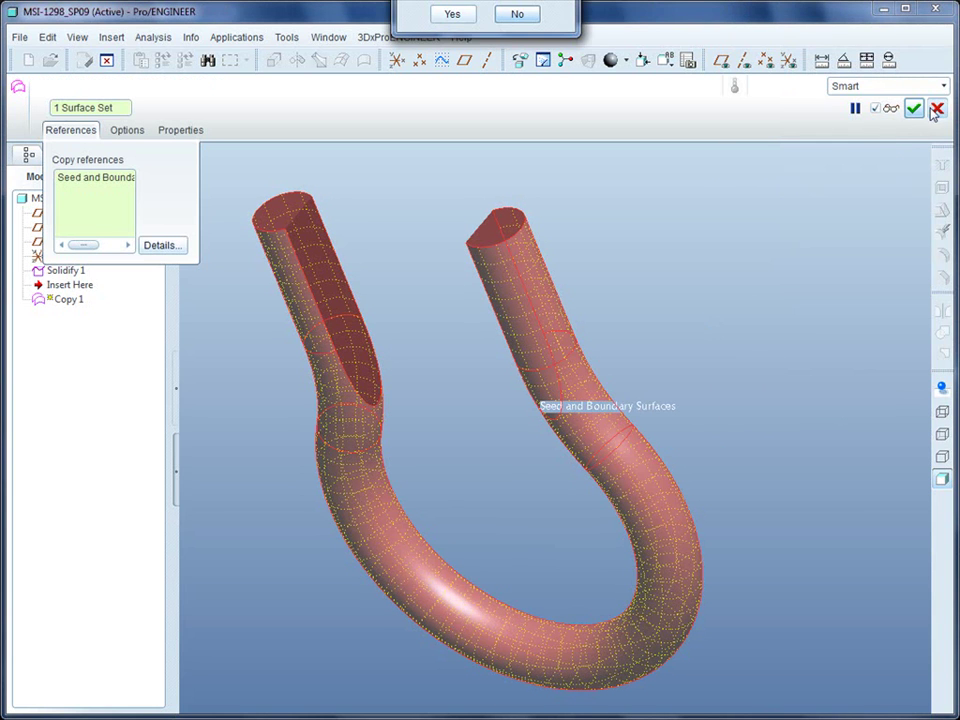
{"action": "left_click", "coordinate": [452, 14]}
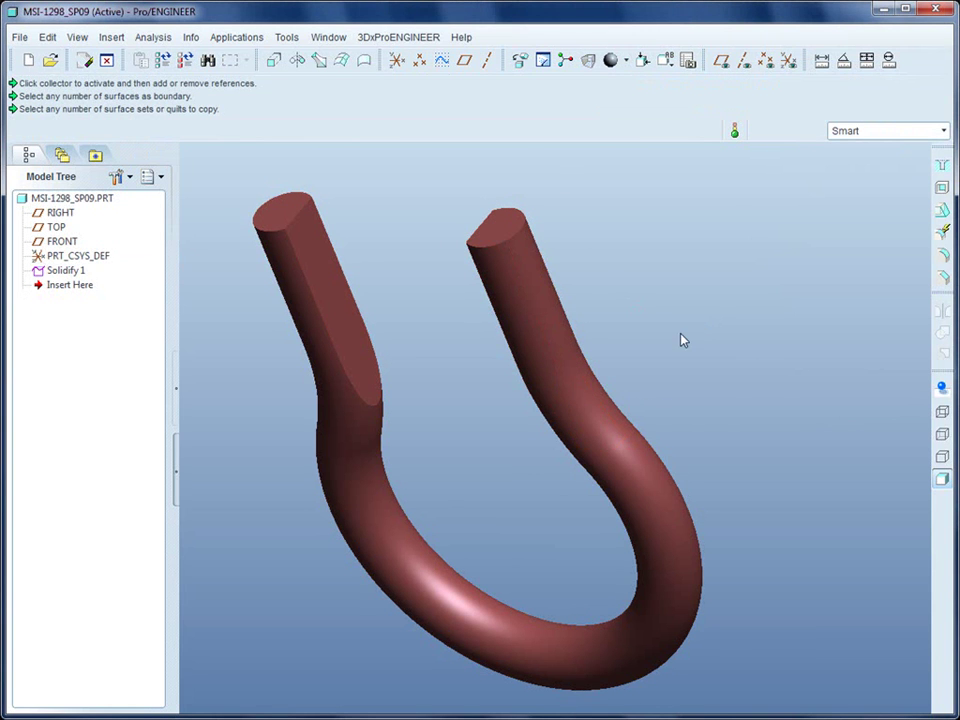
{"action": "left_click", "coordinate": [329, 37]}
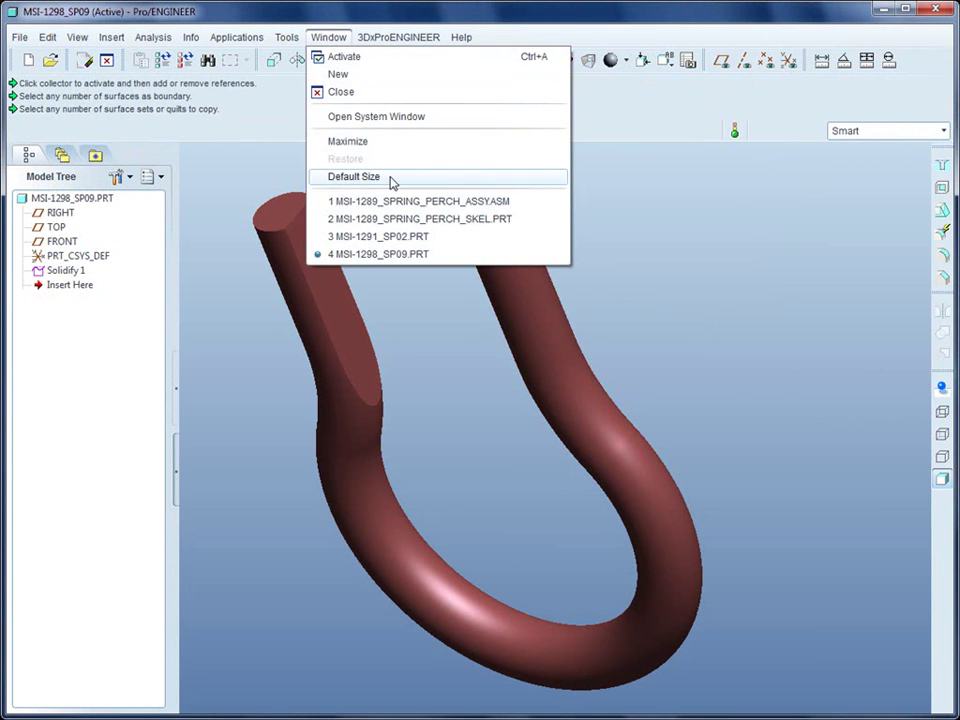
{"action": "left_click", "coordinate": [420, 203]}
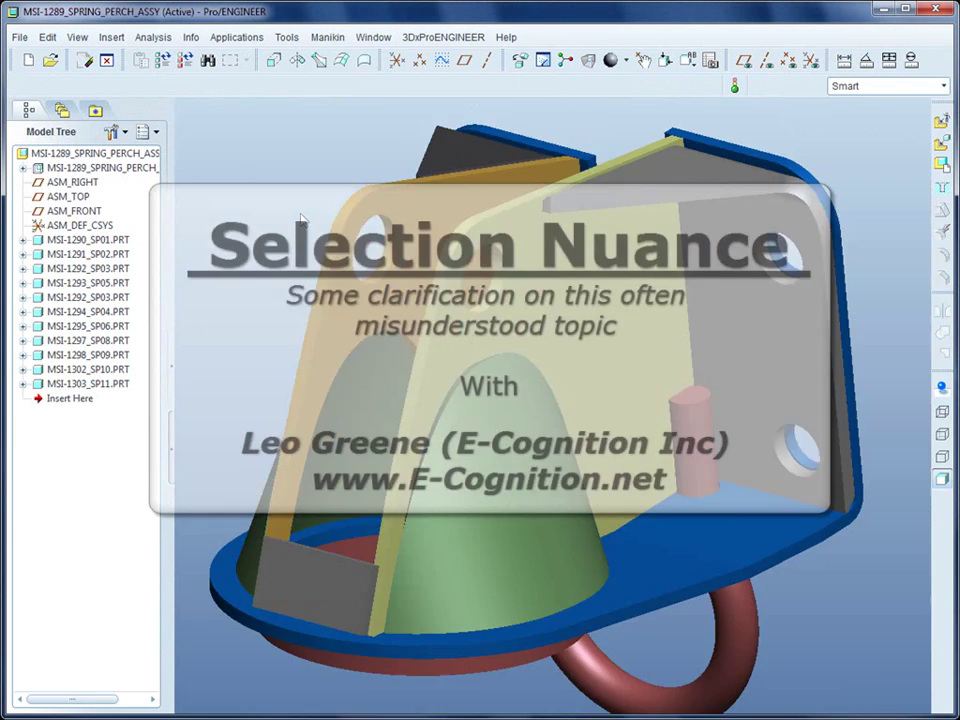